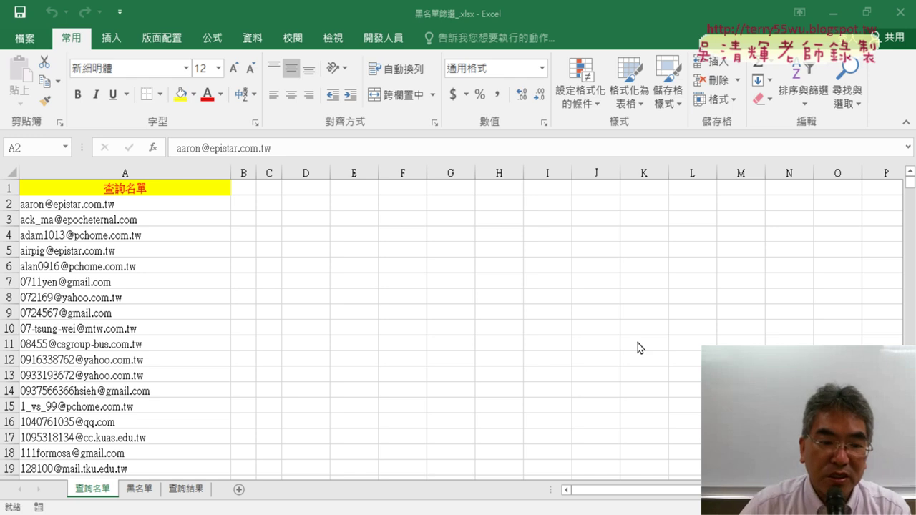
On the 黑名單 sheet, jump from A1 to the last blacklist entry and back to check its length
scroll(451, 322, "up", 1)
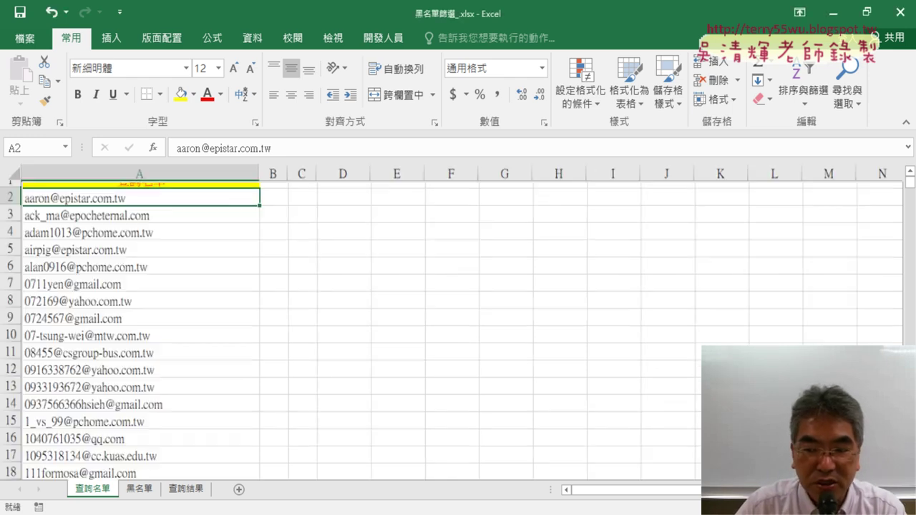
scroll(451, 322, "up", 2)
scroll(451, 322, "up", 1)
scroll(396, 366, "up", 1)
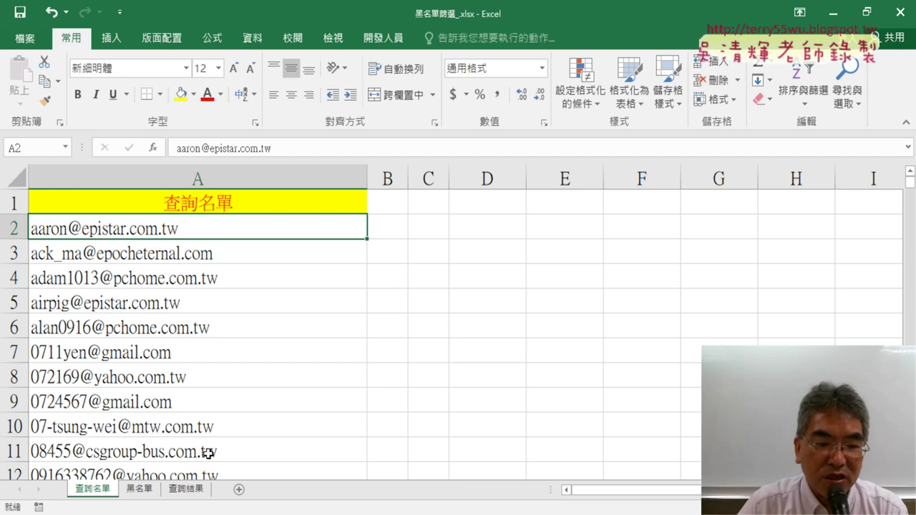
left_click(141, 491)
left_click_drag(910, 313, 911, 183)
scroll(491, 337, "up", 1, "ctrl")
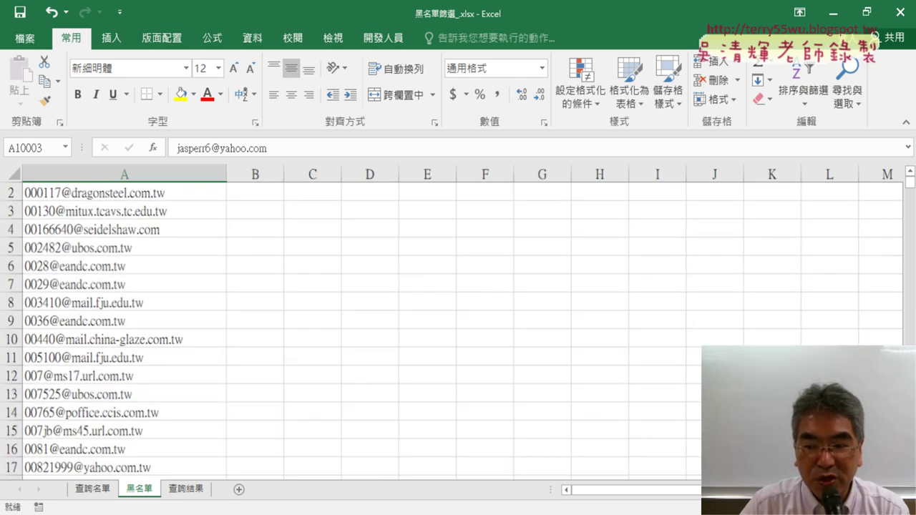
scroll(491, 337, "up", 1, "ctrl")
scroll(490, 337, "up", 1, "ctrl")
left_click(179, 199)
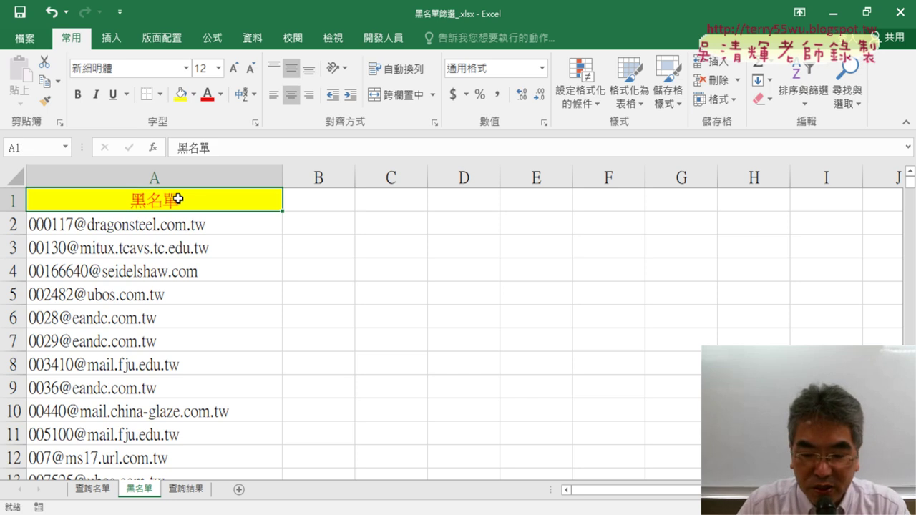
key("ctrl+Down")
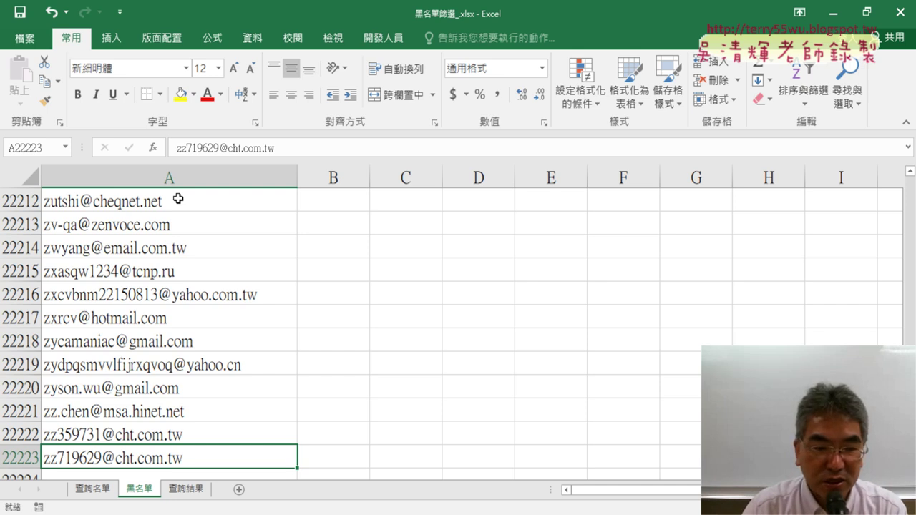
key("ctrl+Up")
key("ctrl+Down")
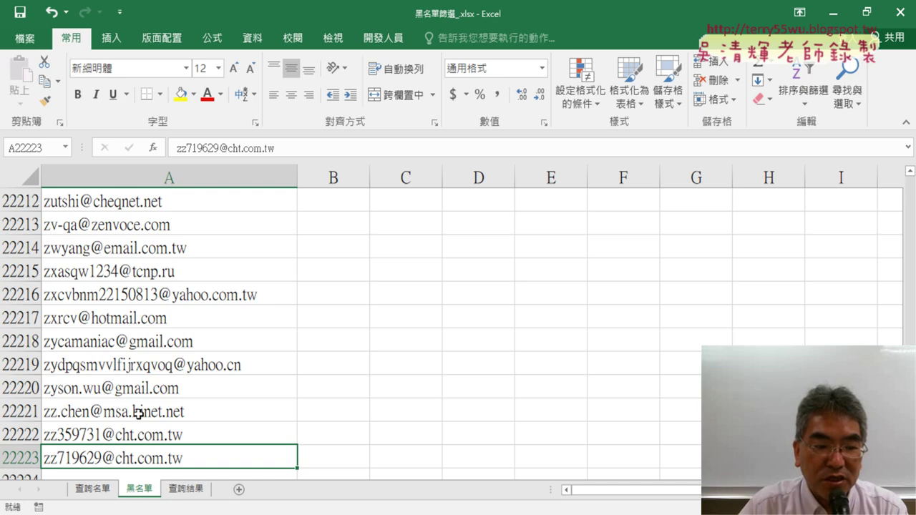
Confirm the 查詢名單 email list runs from A1 to A1000, then show the 查詢結果 sheet
left_click(94, 492)
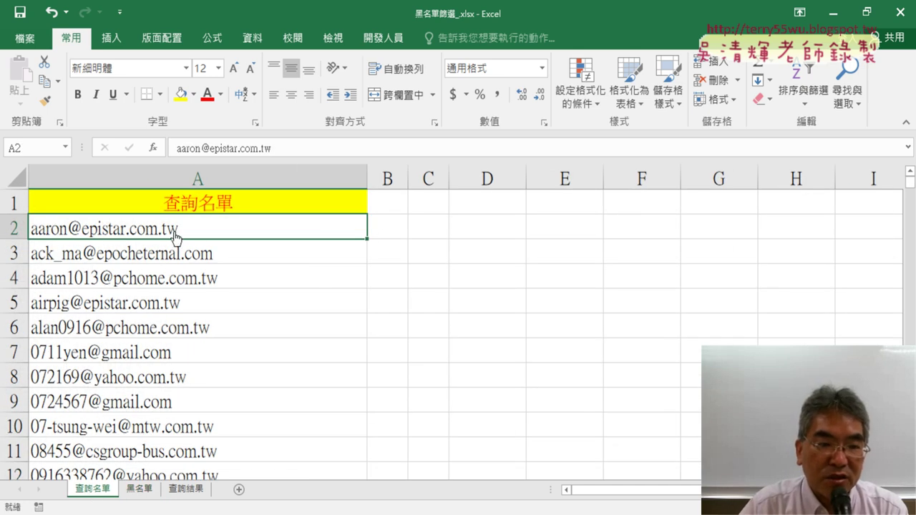
left_click(256, 196)
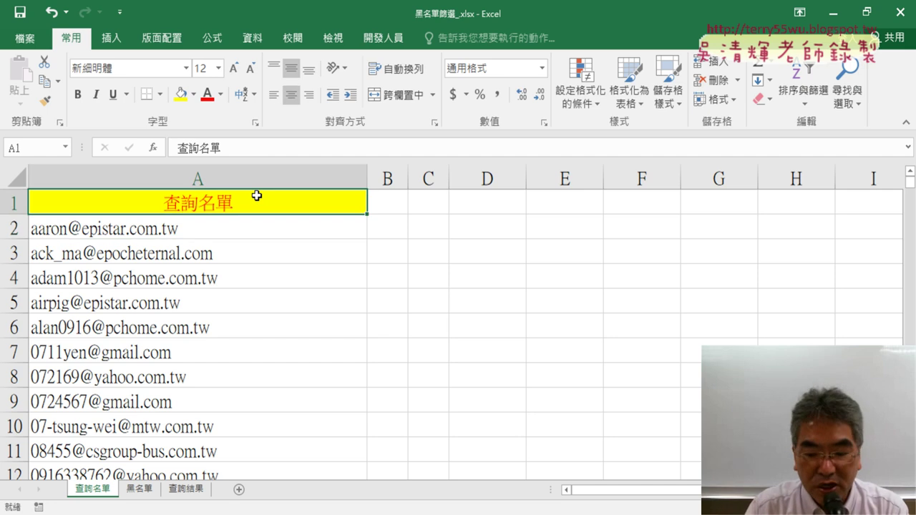
key("ctrl+Down")
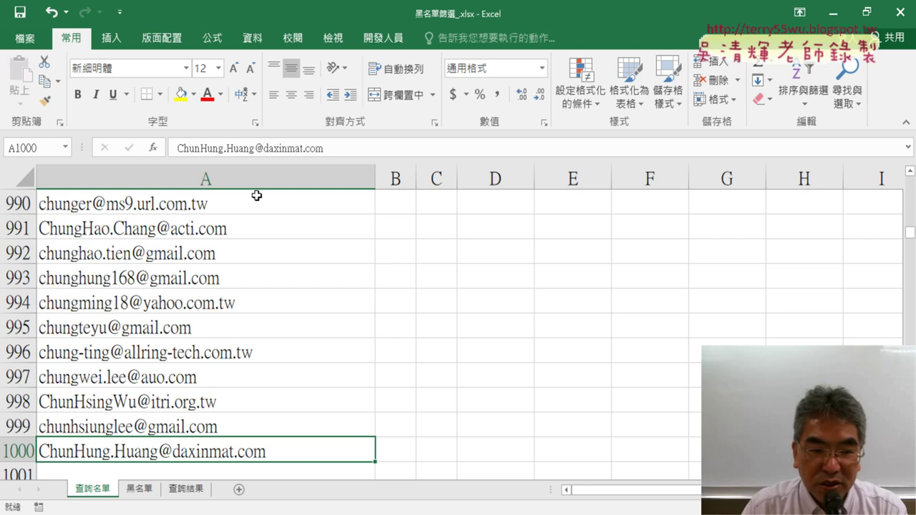
key("ctrl+Up")
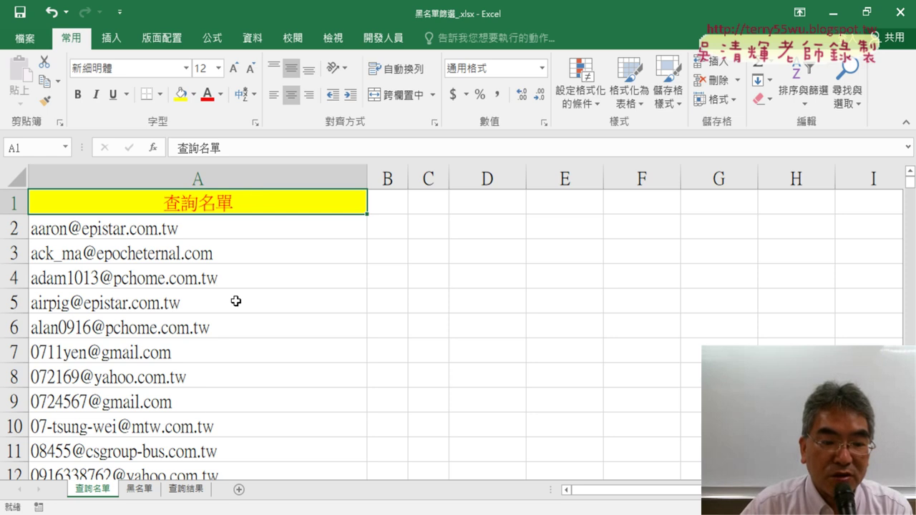
left_click(189, 490)
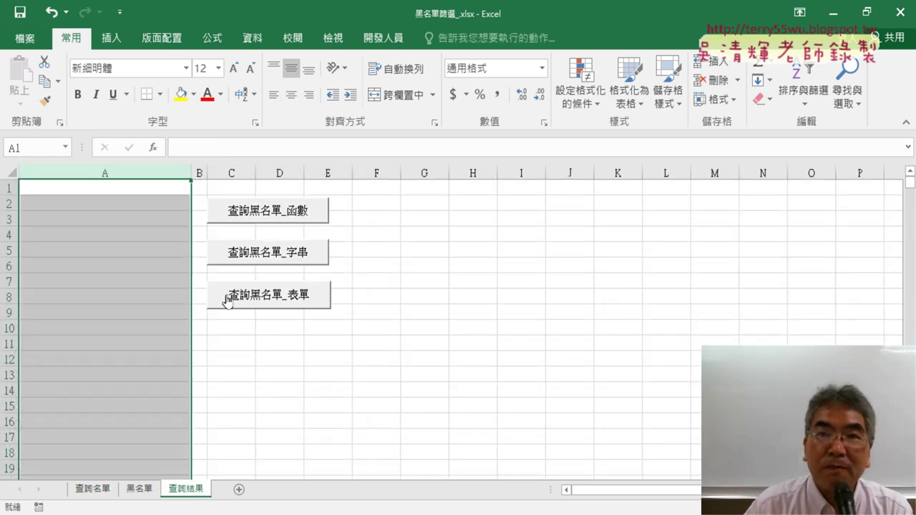
Return to the 查詢名單 sheet listing the e-mail addresses to check
left_click(92, 489)
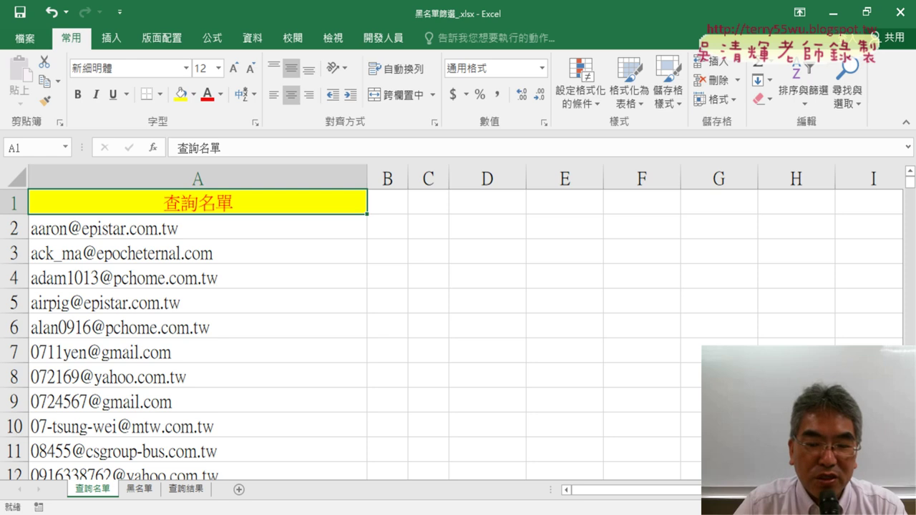
Open ChatGPT's 比對黑名單數量 conversation in Chrome, scrolled up to its first COUNTIF answer
left_click(605, 487)
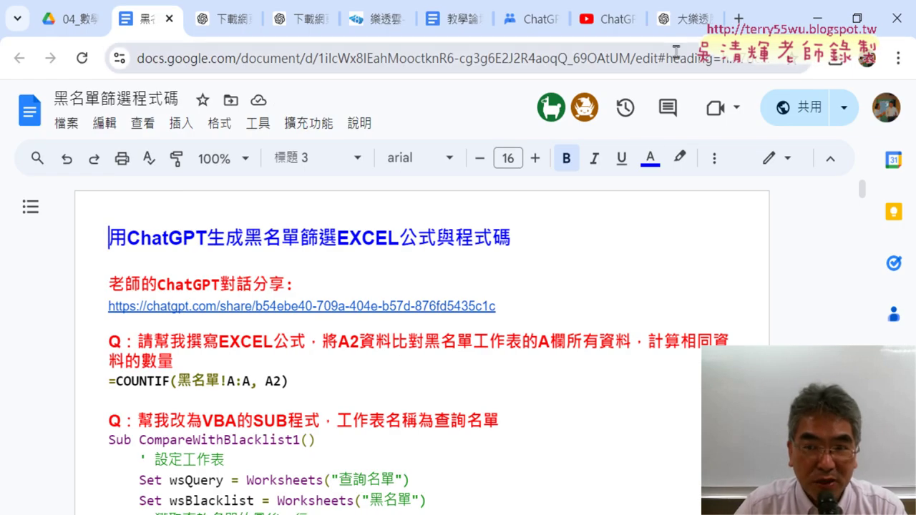
left_click(685, 22)
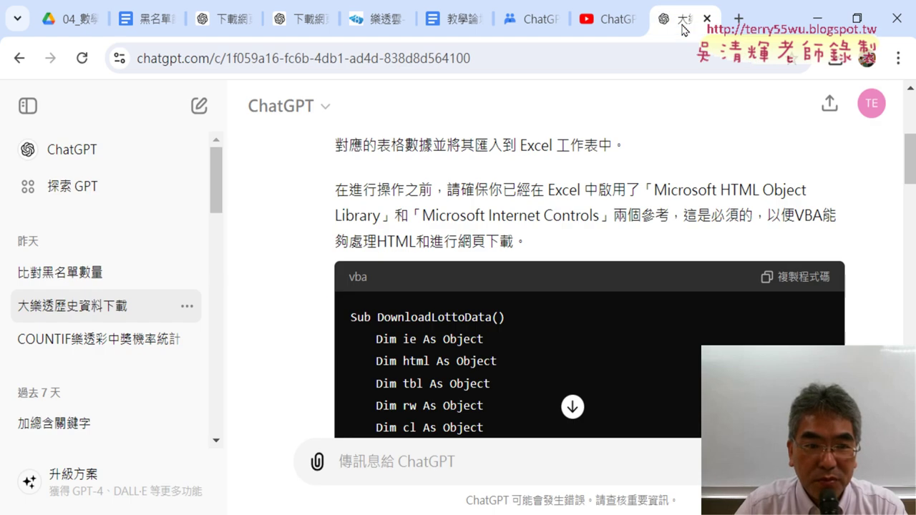
left_click(105, 275)
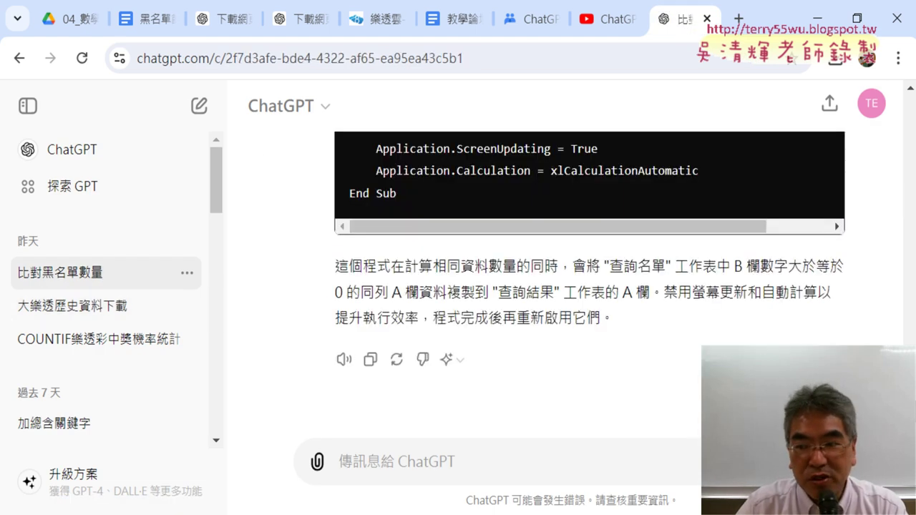
scroll(581, 156, "up", 10)
scroll(580, 156, "up", 10)
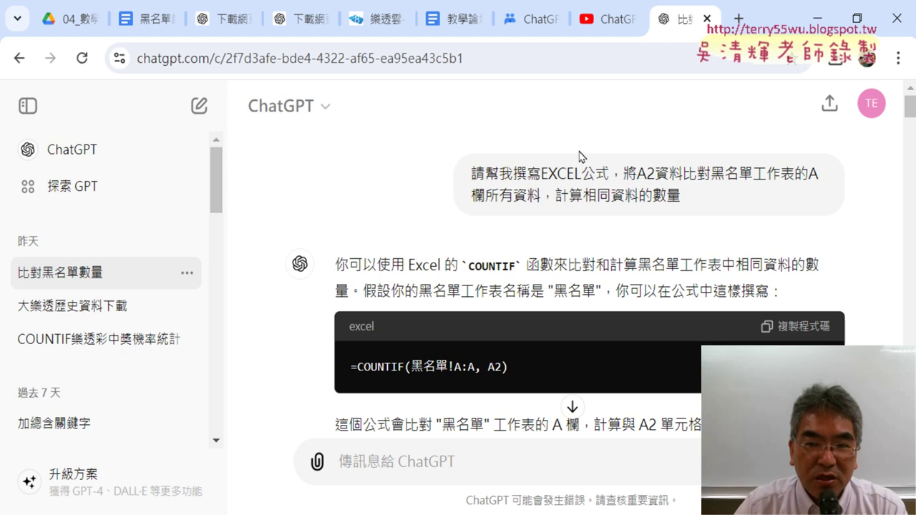
Resize Chrome beside Excel's sheet, highlighting 請幫我撰寫EXCEL公式 and A2 in the prompt
double_click(779, 20)
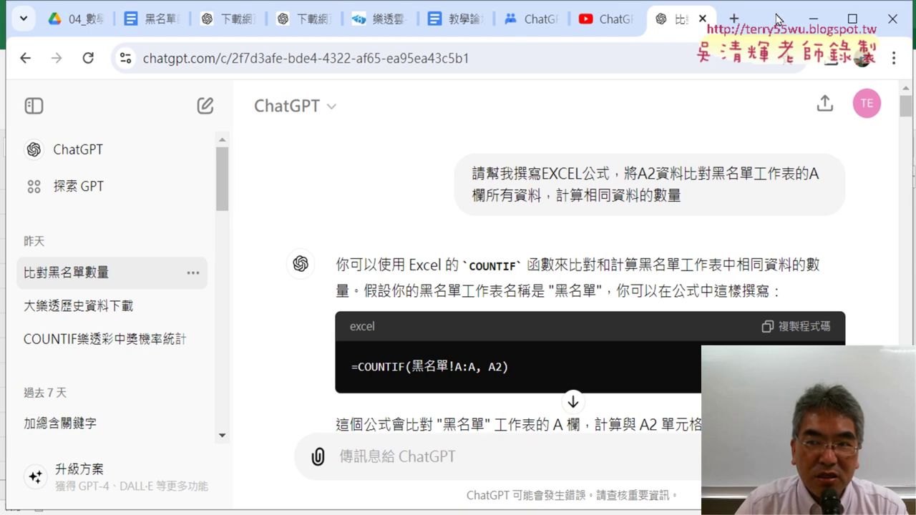
left_click_drag(780, 20, 860, 36)
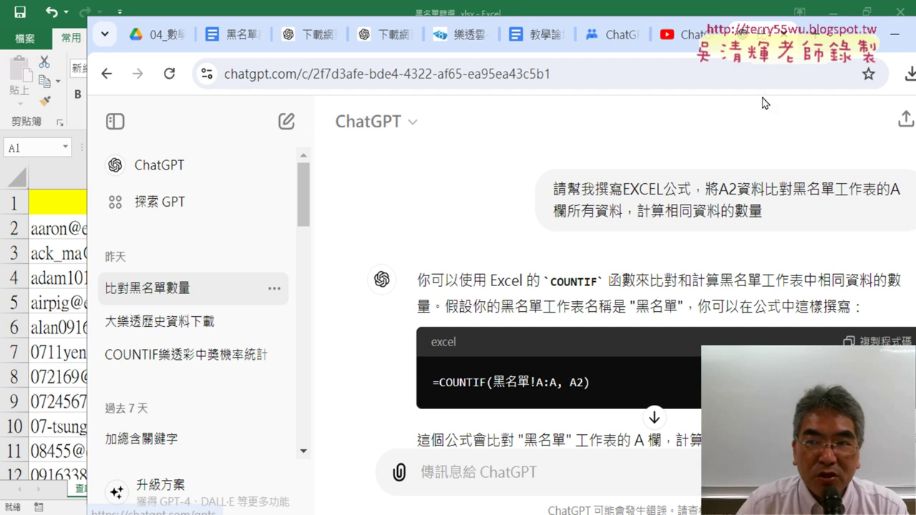
mouse_move(845, 35)
left_mouse_down()
mouse_move(900, 31)
mouse_move(699, 32)
left_mouse_up()
left_click_drag(853, 191, 596, 208)
mouse_move(496, 32)
left_mouse_down()
mouse_move(812, 32)
mouse_move(778, 27)
left_mouse_up()
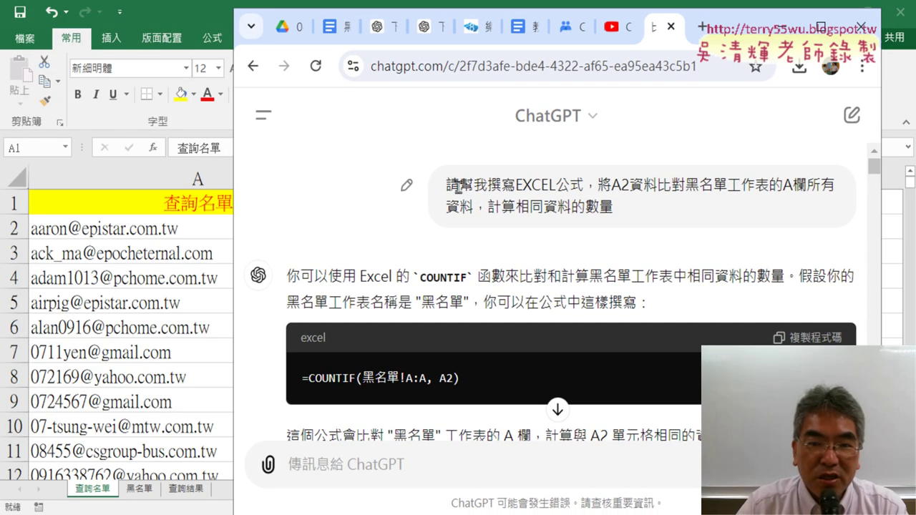
left_click_drag(458, 186, 585, 185)
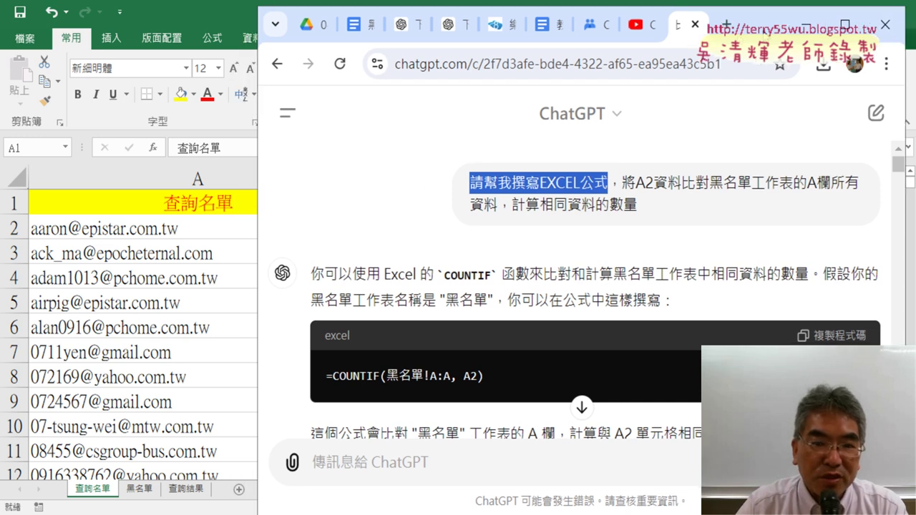
left_click_drag(734, 37, 802, 32)
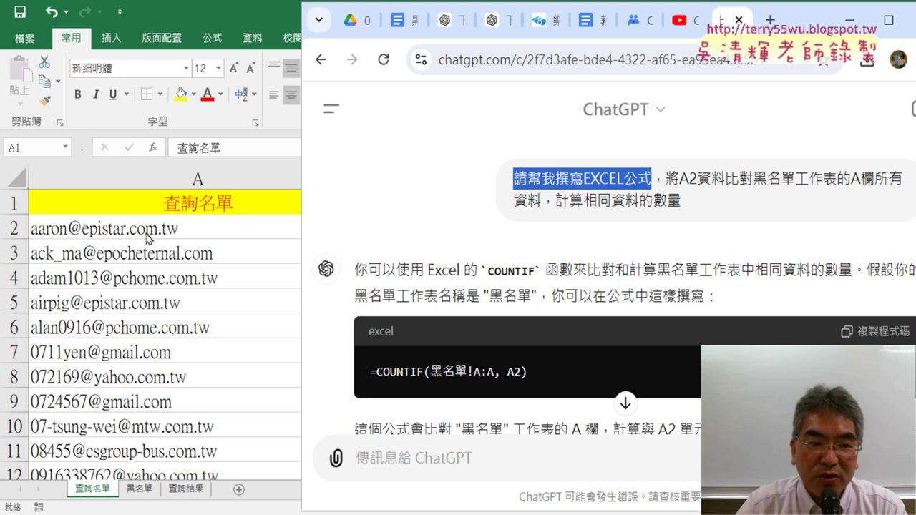
left_click_drag(677, 179, 698, 178)
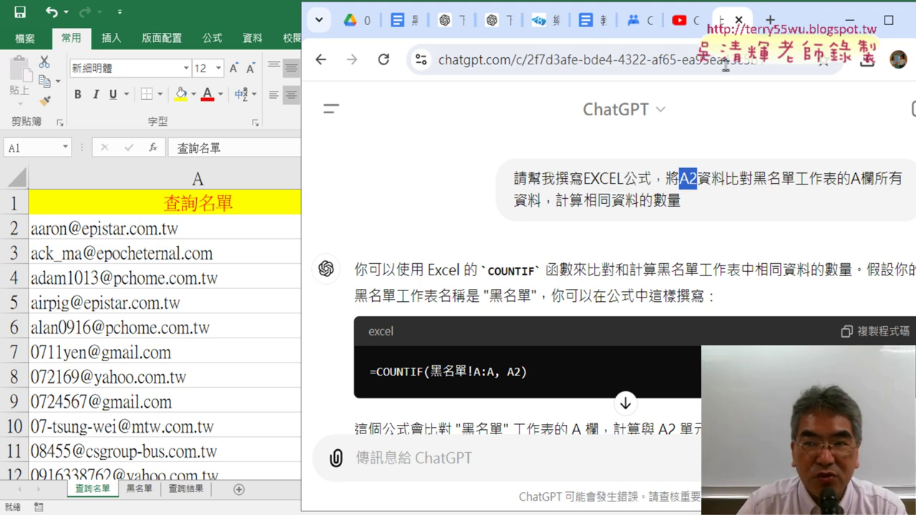
left_click_drag(795, 26, 865, 30)
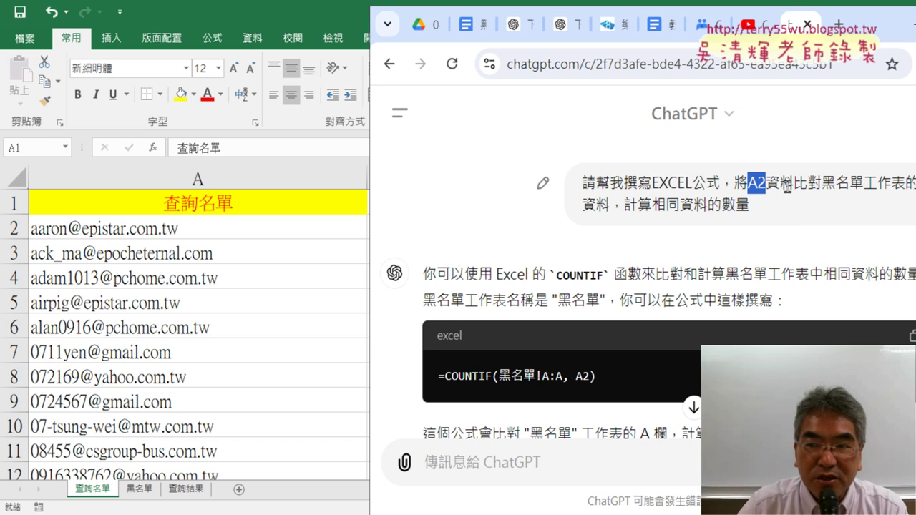
left_click_drag(868, 30, 724, 28)
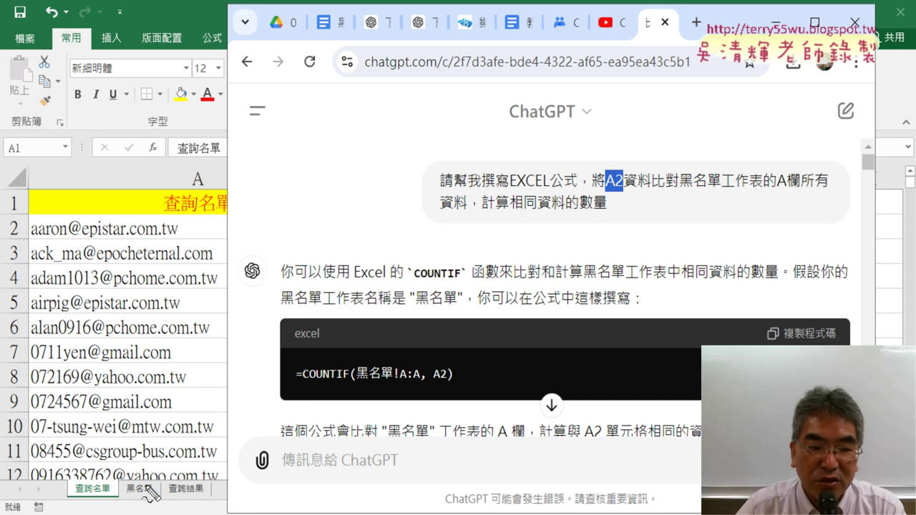
Circle A2 in the prompt and the sheet, linking the 查詢名單 sheet to its column A
left_click_drag(608, 170, 624, 192)
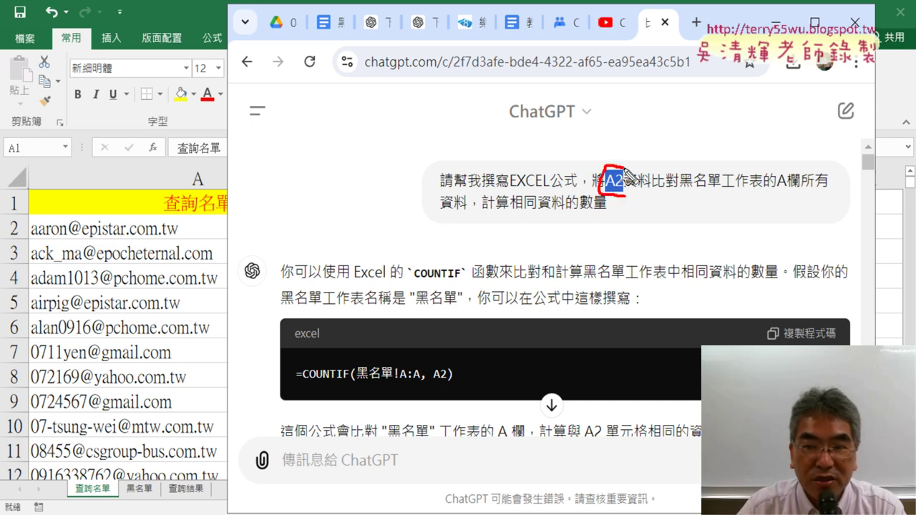
left_click_drag(166, 240, 187, 235)
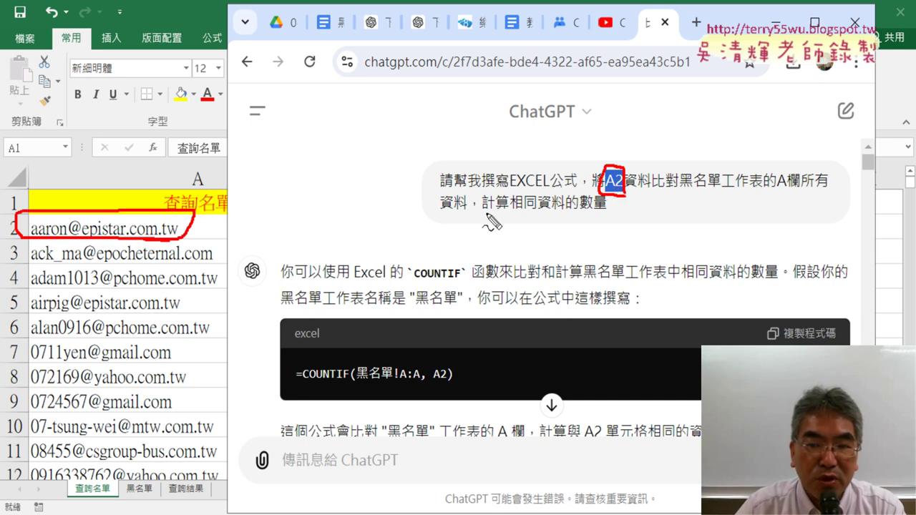
left_click_drag(72, 507, 71, 508)
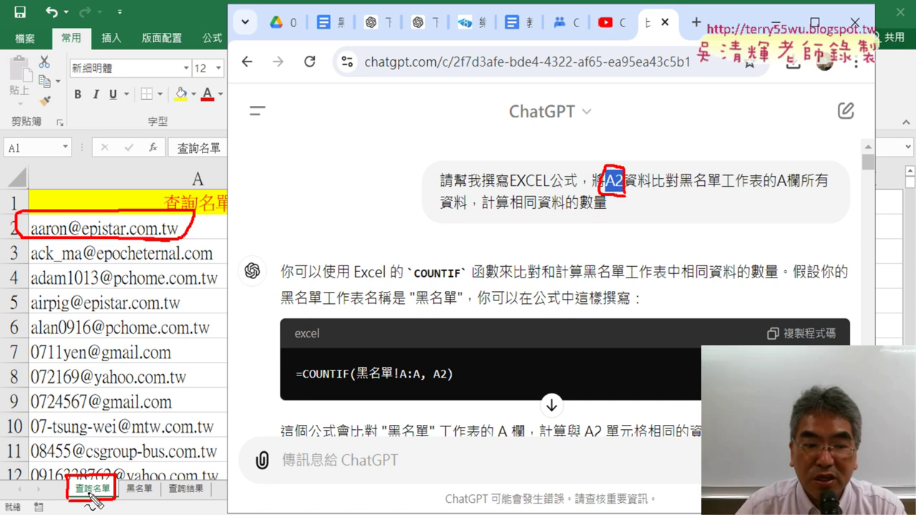
mouse_move(93, 487)
left_mouse_down()
mouse_move(99, 249)
mouse_move(107, 259)
left_mouse_up()
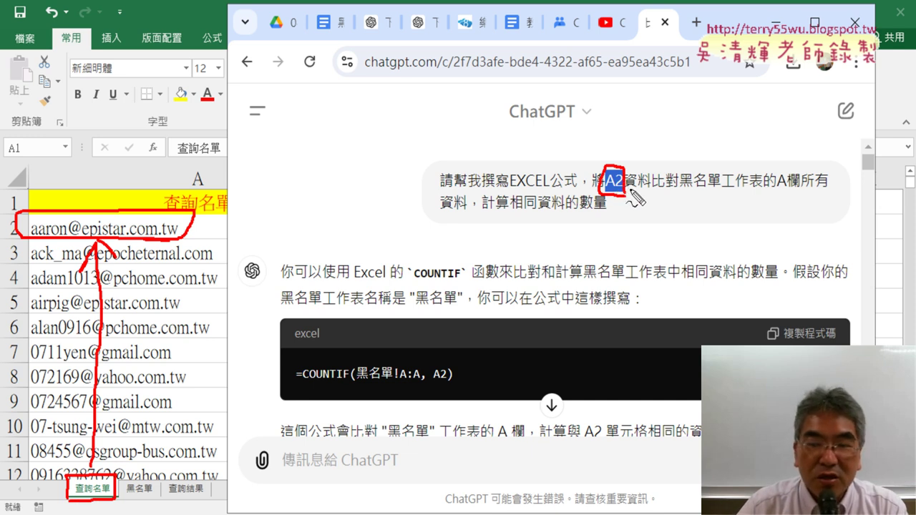
Mark 資料 and the 黑名單 reference, clear the annotations, and bring Excel to the front
left_click_drag(629, 190, 648, 187)
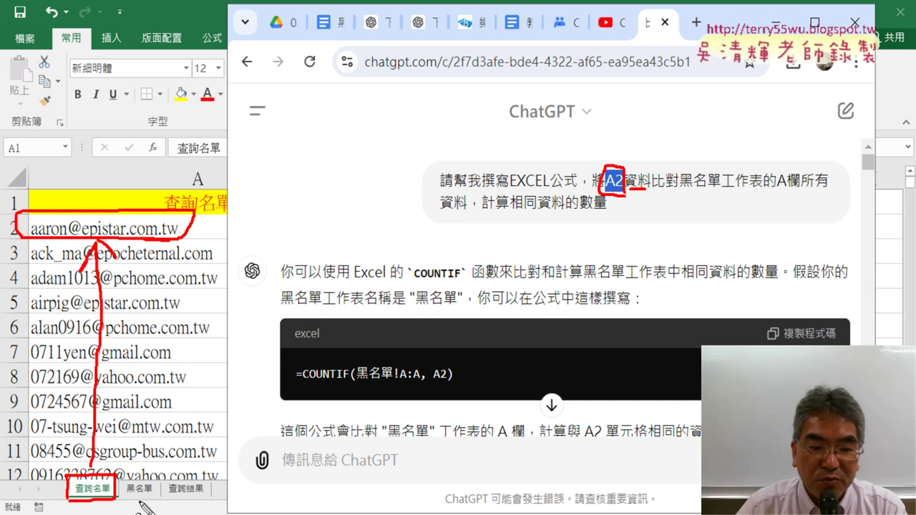
left_click_drag(152, 500, 159, 498)
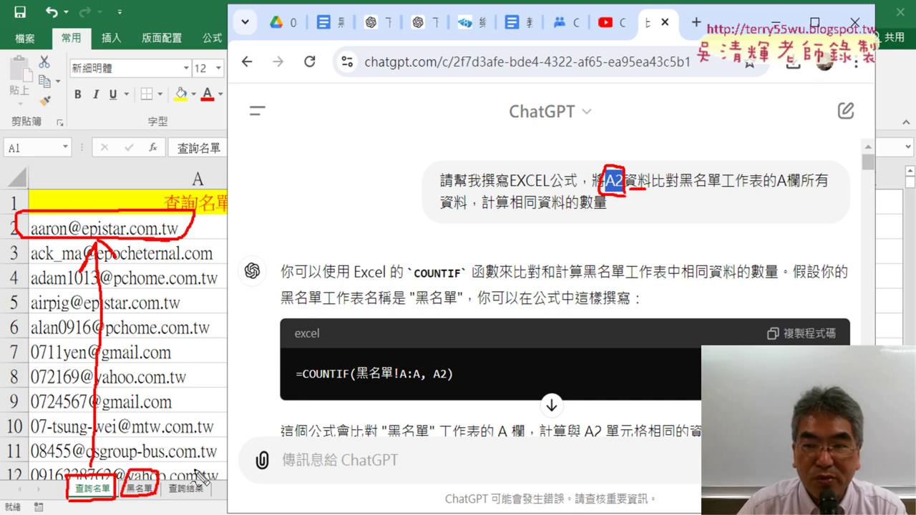
left_click_drag(681, 192, 763, 191)
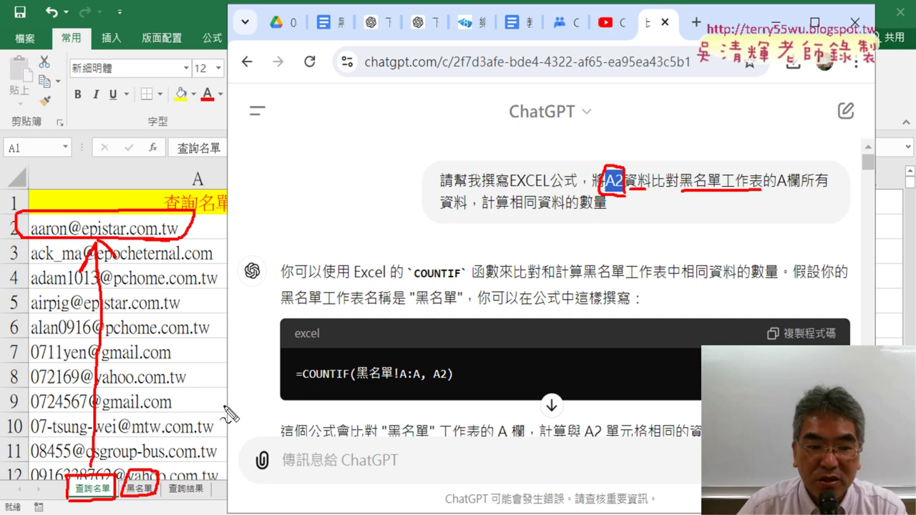
key("Escape")
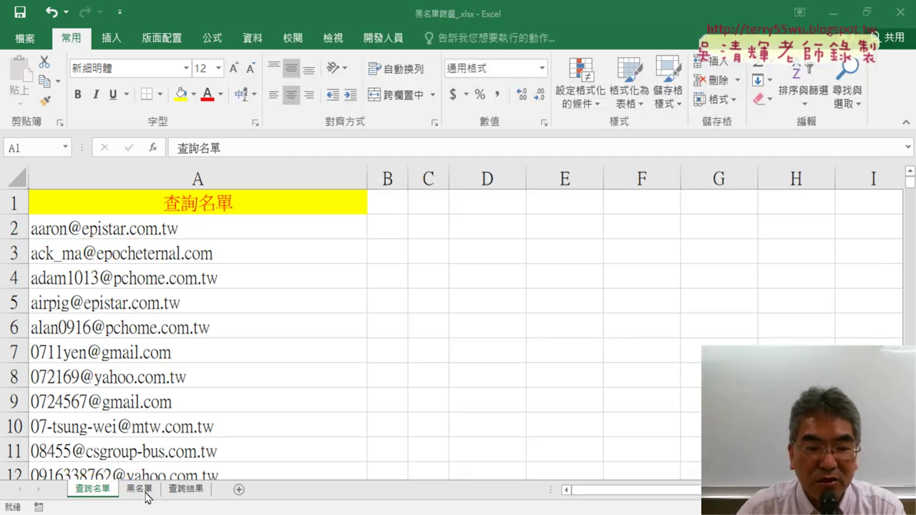
left_click(143, 496)
On the 黑名單 sheet, jump from A2 to the last entry at row 22223, then return to ChatGPT
left_click(140, 489)
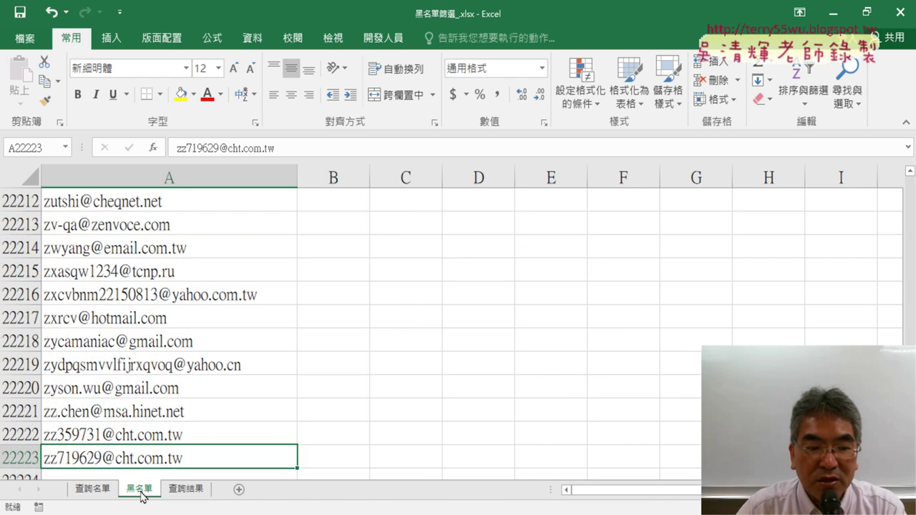
left_click_drag(910, 473, 910, 183)
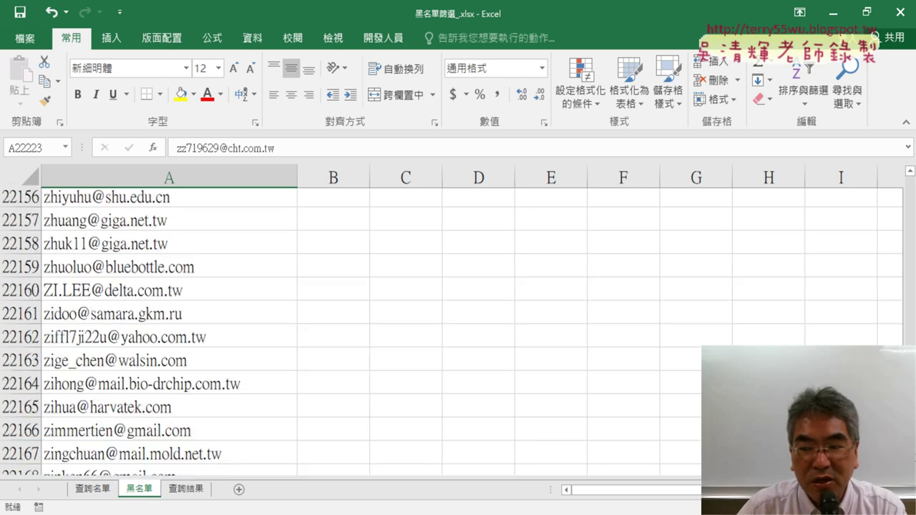
left_click(205, 176)
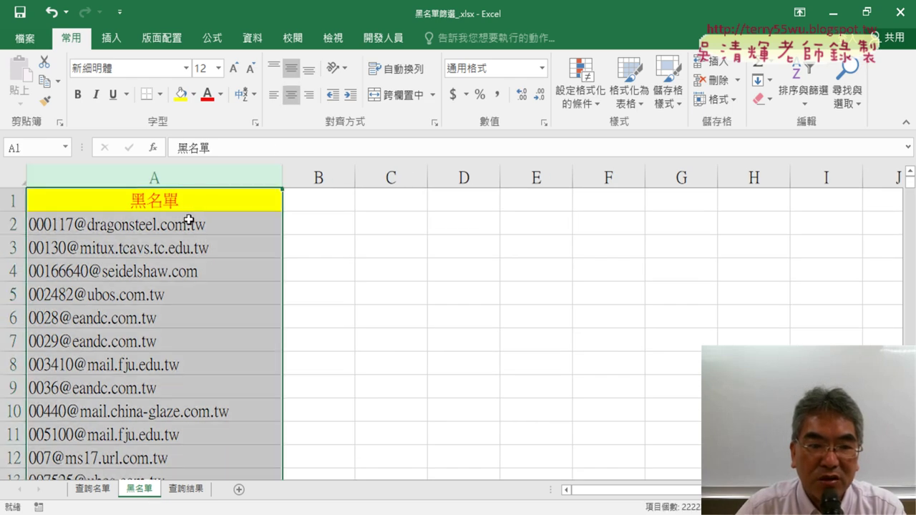
left_click(180, 202)
left_click(175, 227)
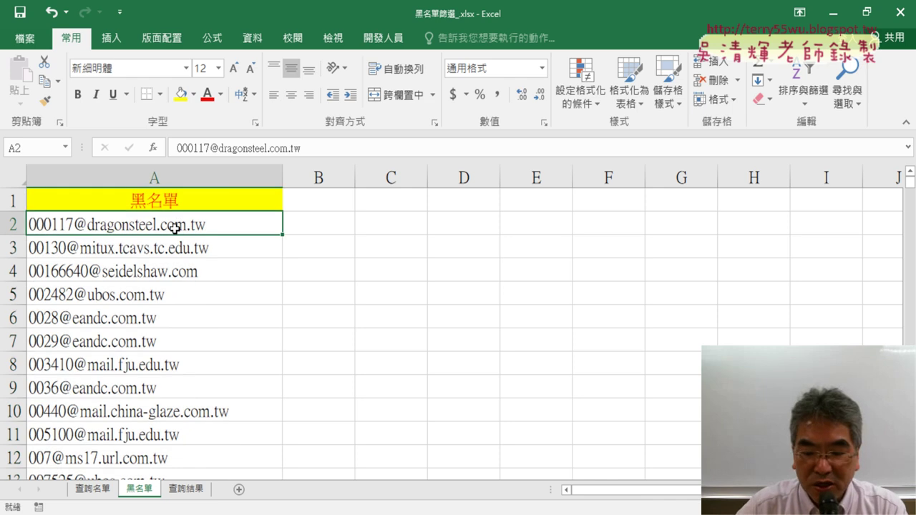
key("ctrl+Down")
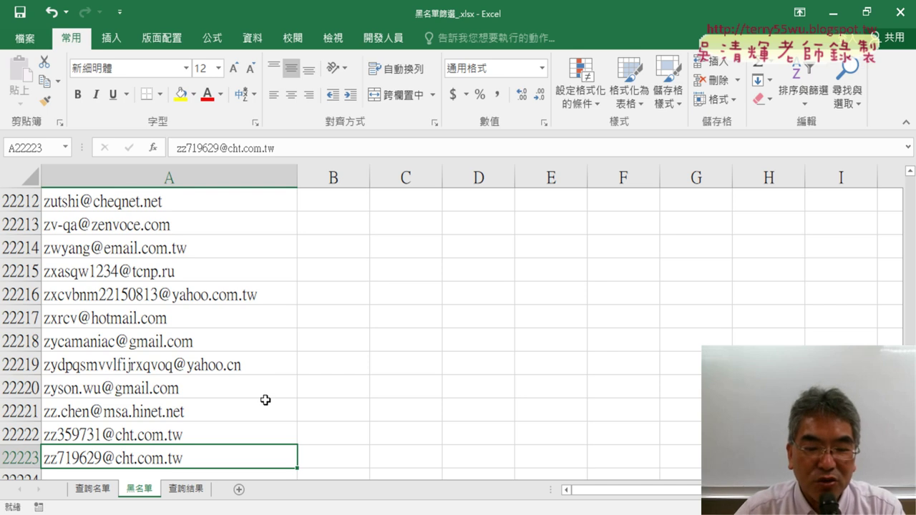
key("alt+Tab")
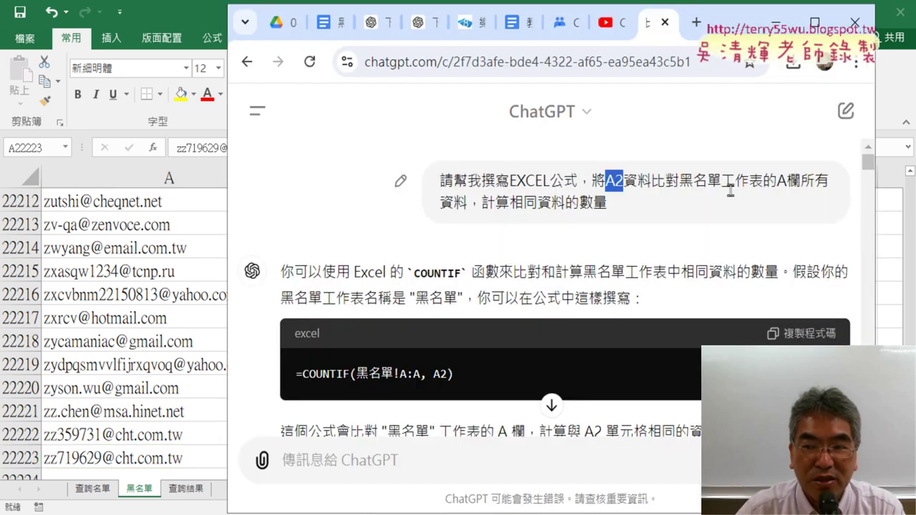
Highlight A欄 and 所有資料 in the prompt, briefly showing Excel's 查詢名單 sheet
left_click_drag(777, 183, 795, 183)
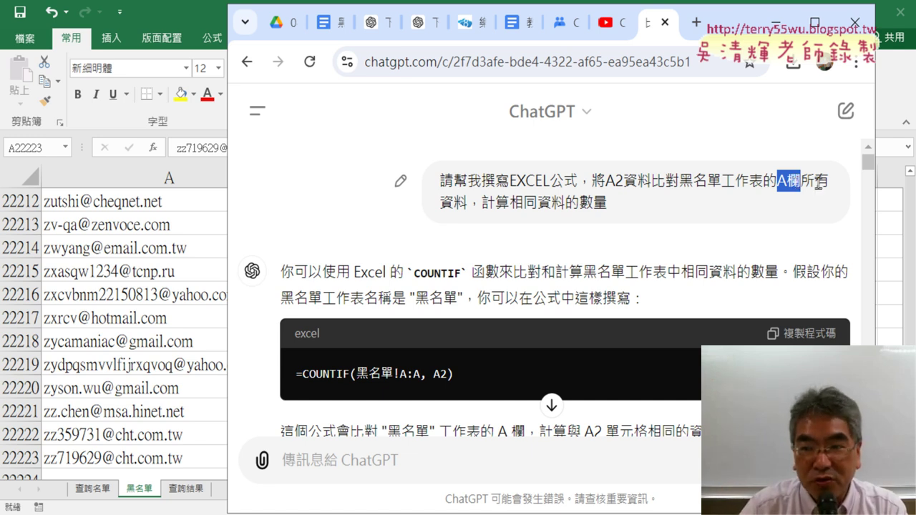
left_click_drag(801, 181, 466, 201)
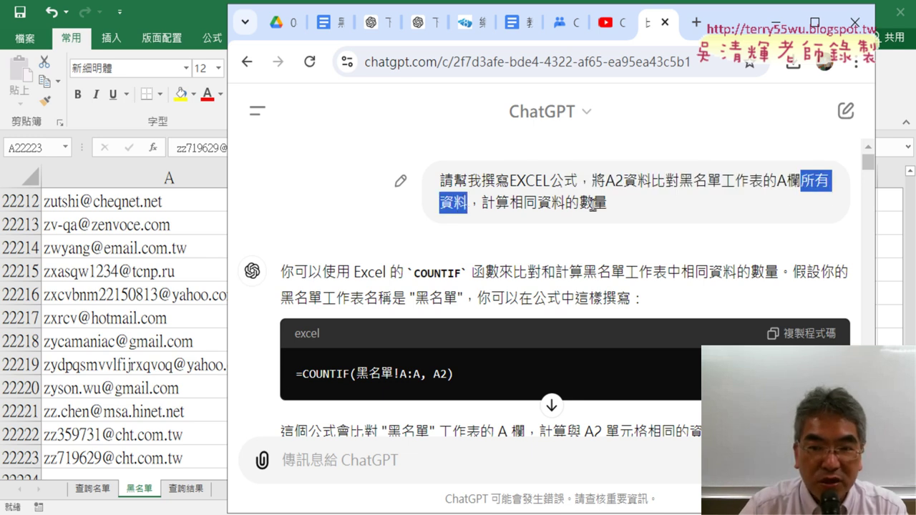
left_click(90, 497)
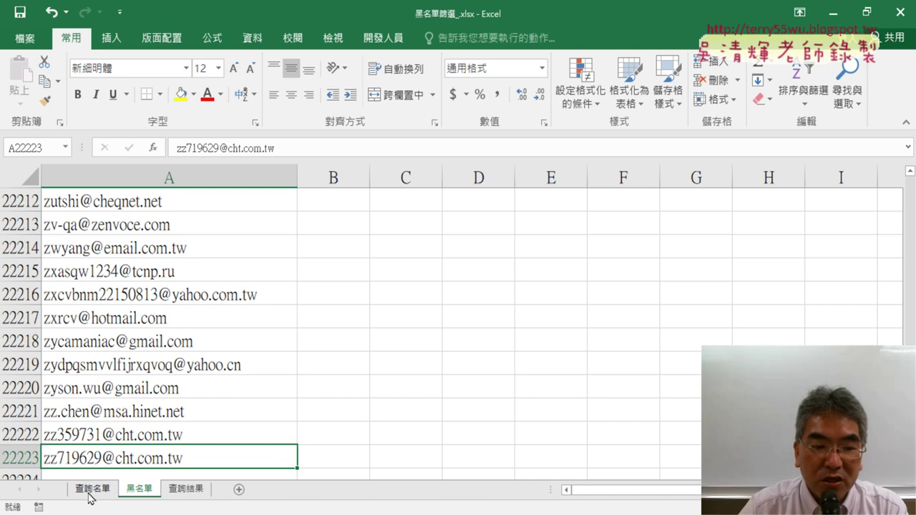
left_click(90, 494)
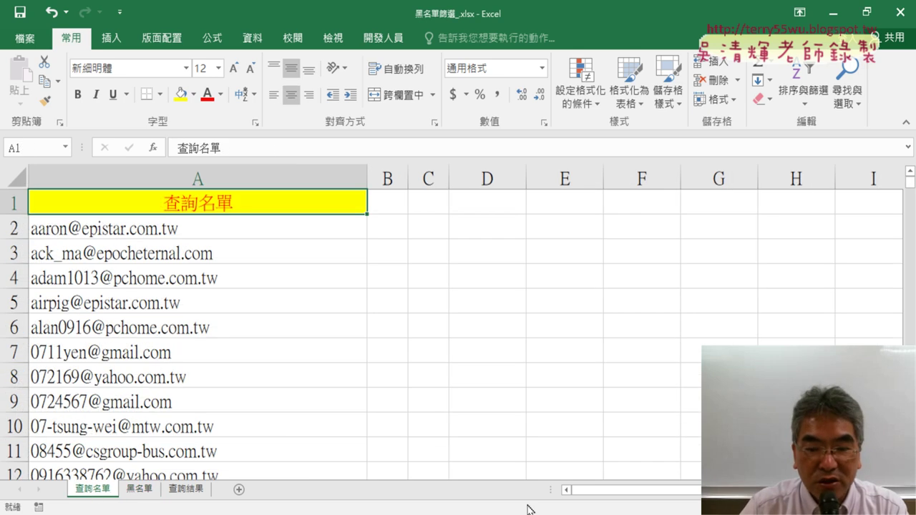
key("alt+Tab")
Highlight 計算相同資料的數量 and the COUNTIF explanation, shifting the browser window right
left_click_drag(482, 203, 609, 203)
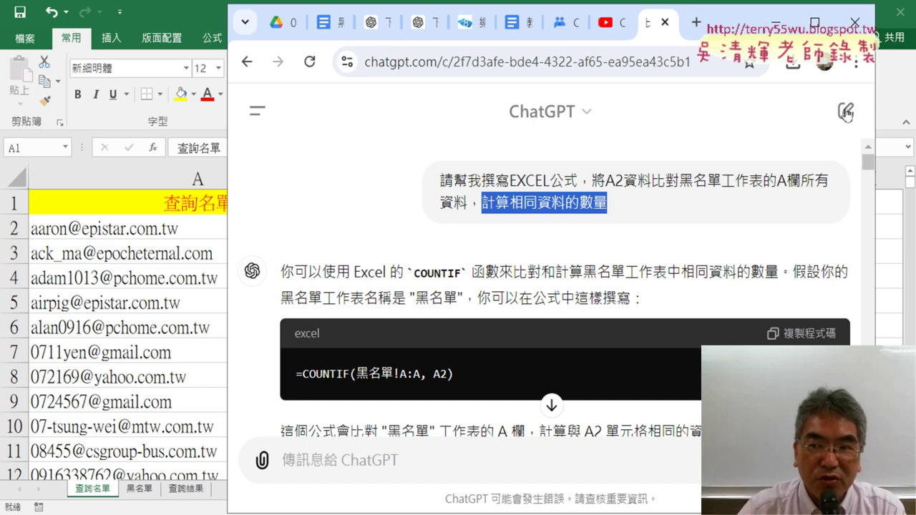
left_click_drag(875, 116, 855, 115)
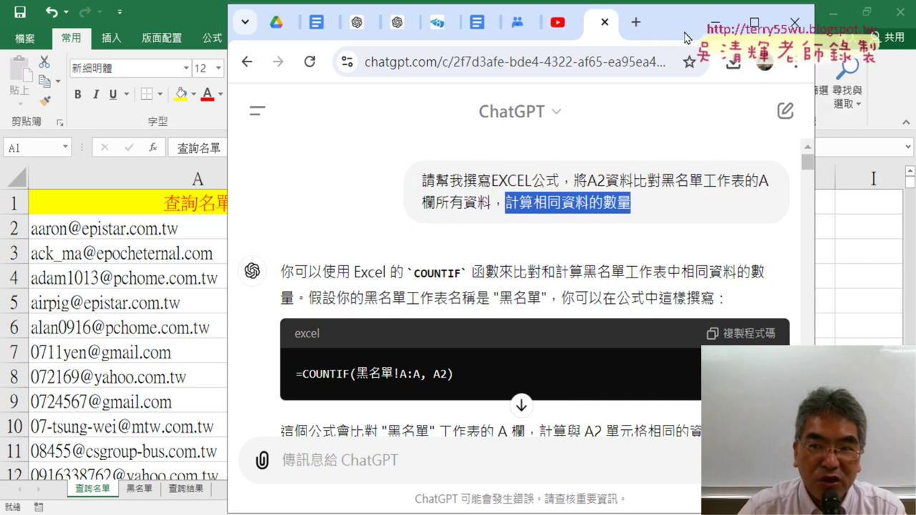
left_click_drag(722, 21, 841, 21)
scroll(766, 152, "down", 2)
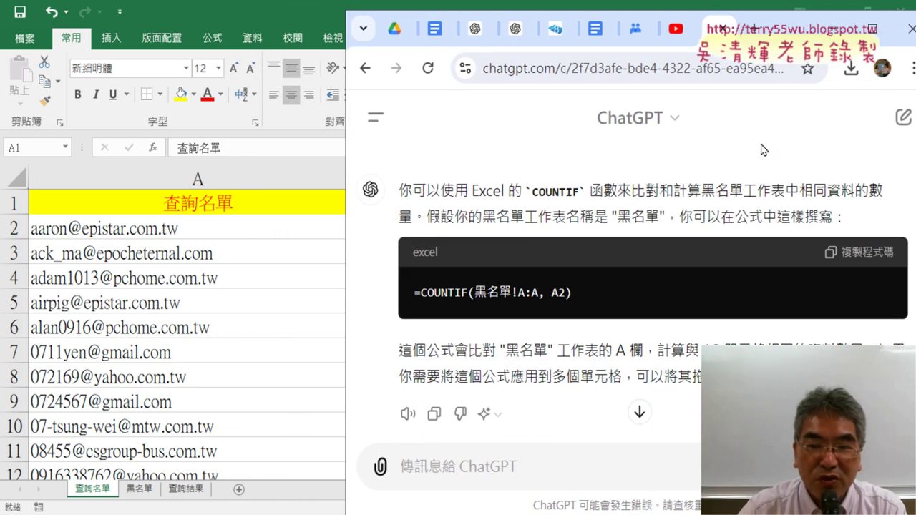
left_click_drag(405, 185, 588, 186)
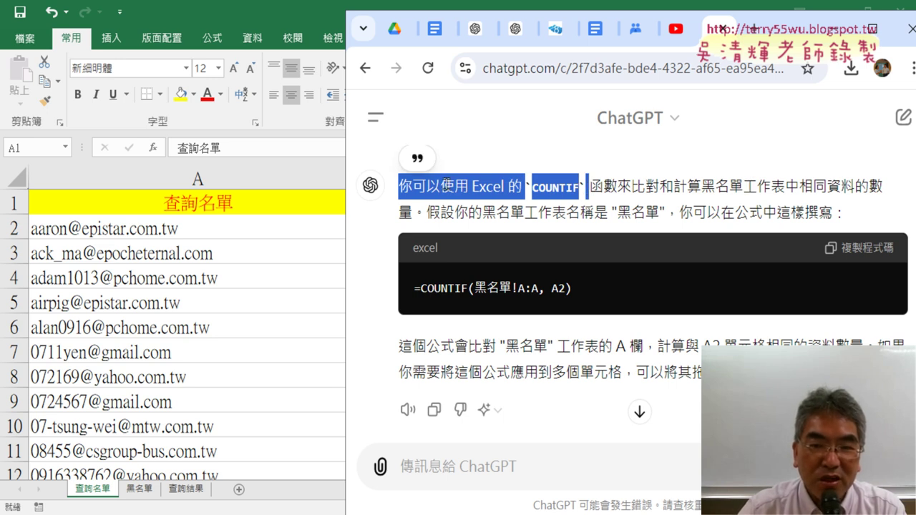
left_click(546, 189)
left_click_drag(532, 188, 581, 196)
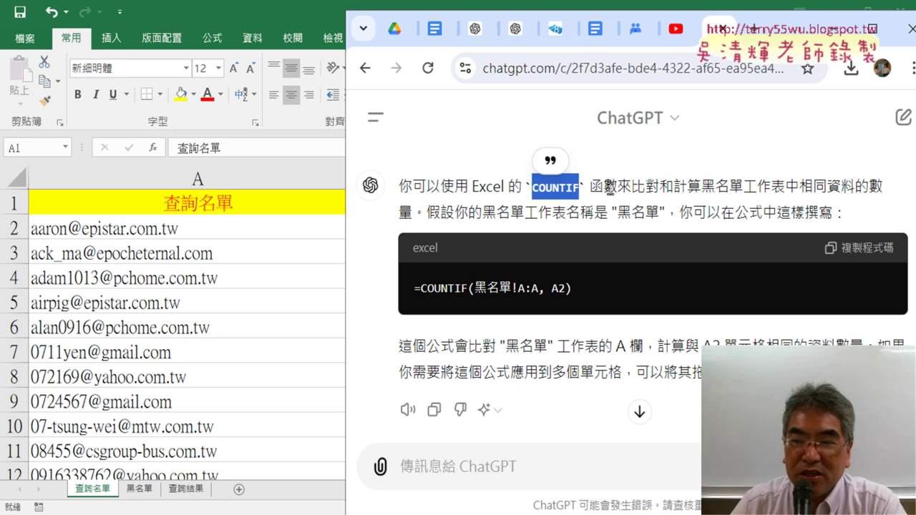
Copy the formula =COUNTIF(黑名單!A:A, A2) from ChatGPT's answer
left_click_drag(420, 292, 584, 299)
key("ctrl+c")
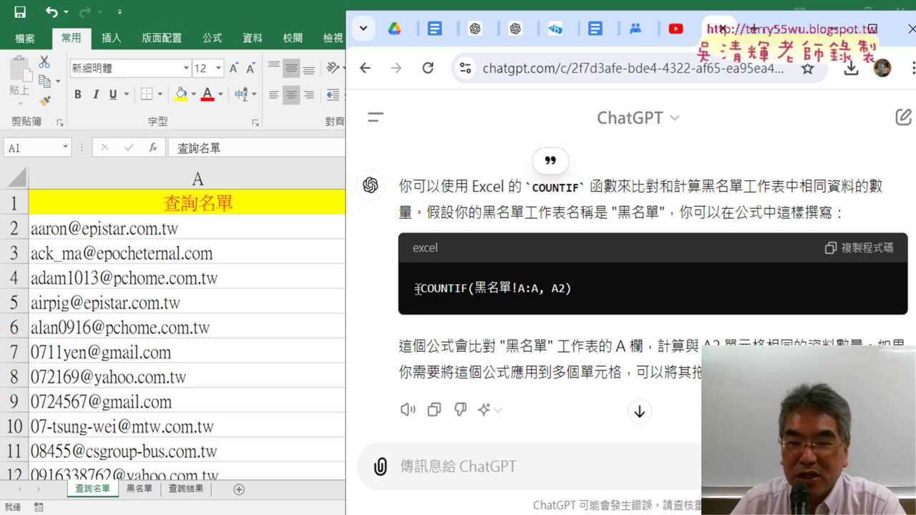
right_click(506, 292)
left_click(587, 98)
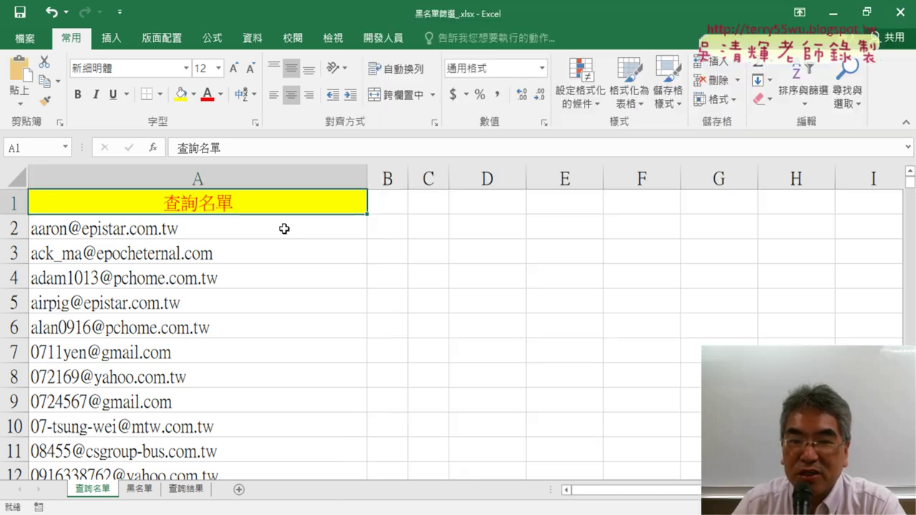
Paste =COUNTIF(黑名單!A:A, A2) into B2 and fill it down column B
left_click(388, 230)
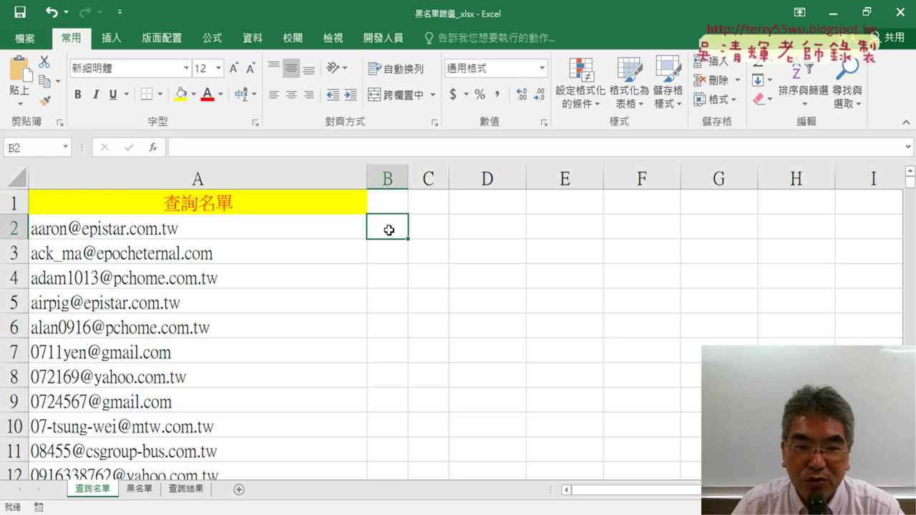
key("ctrl+v")
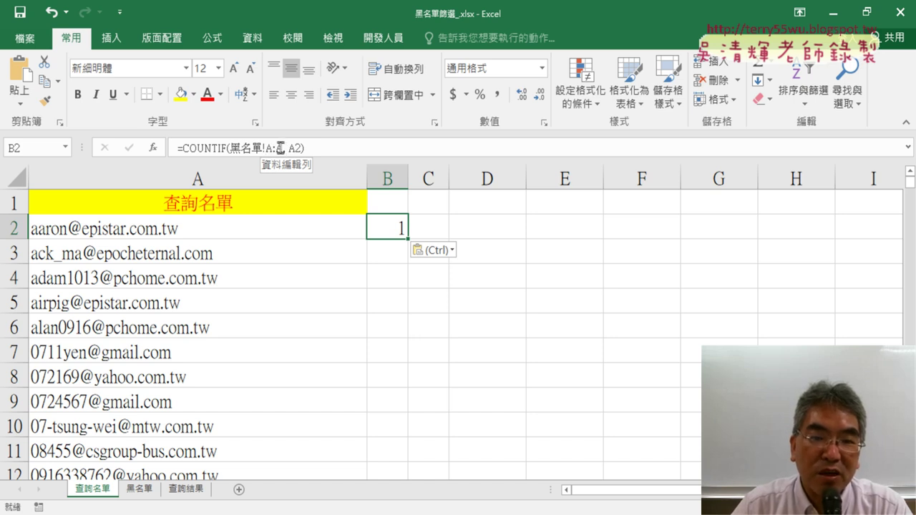
double_click(408, 239)
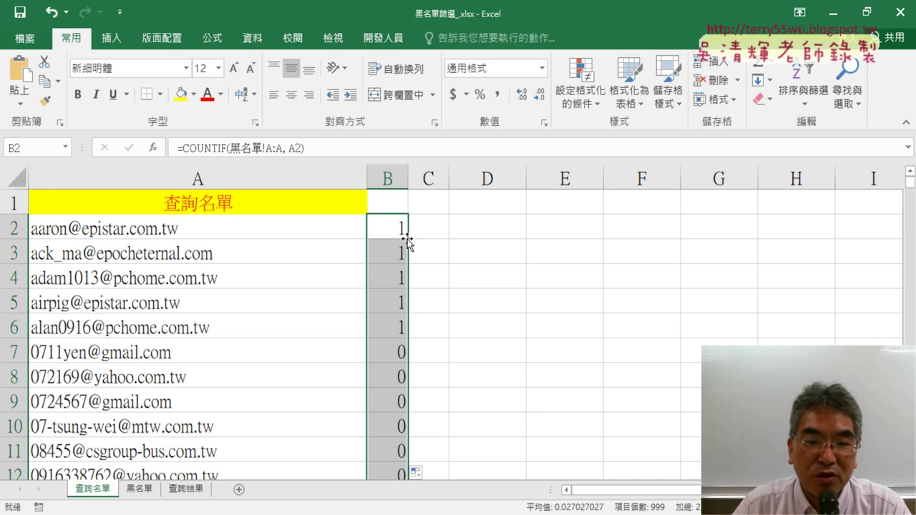
left_click(387, 227)
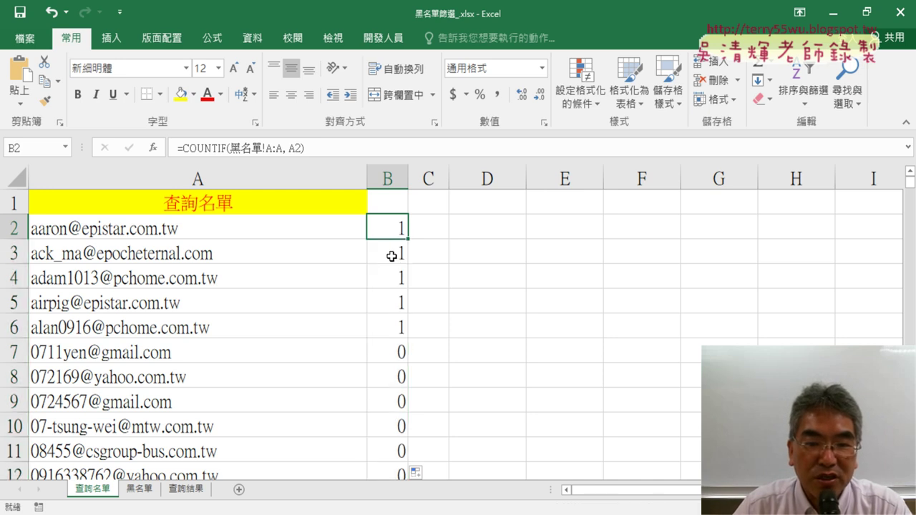
left_click(390, 256)
left_click(390, 227)
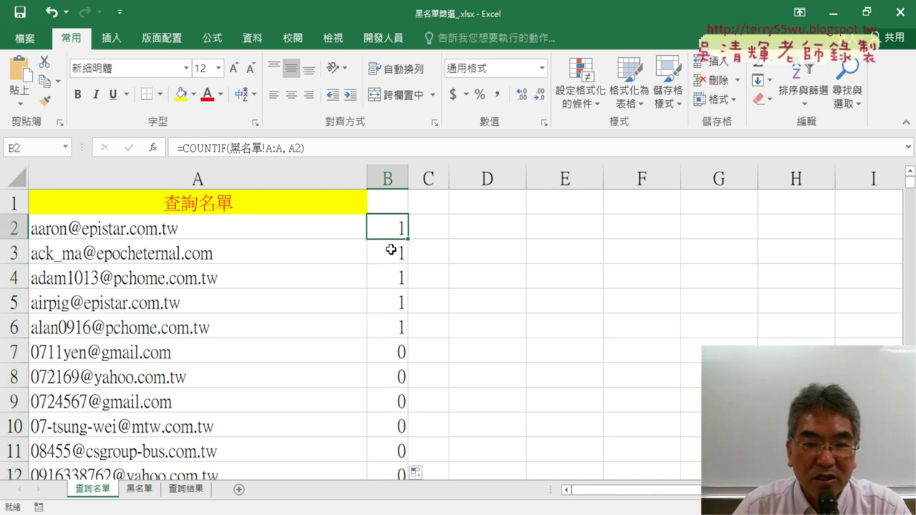
left_click(390, 255)
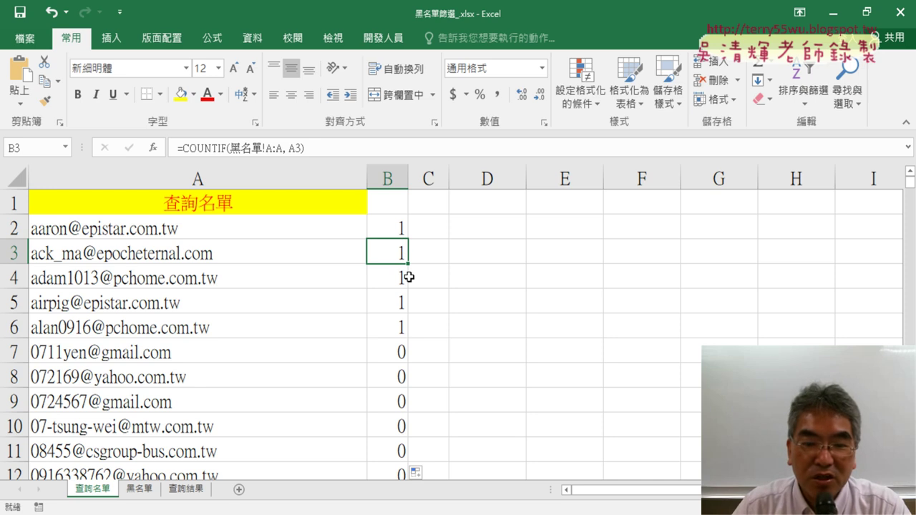
scroll(407, 276, "down", 1)
scroll(408, 275, "down", 3)
scroll(407, 277, "down", 3)
scroll(408, 277, "down", 6)
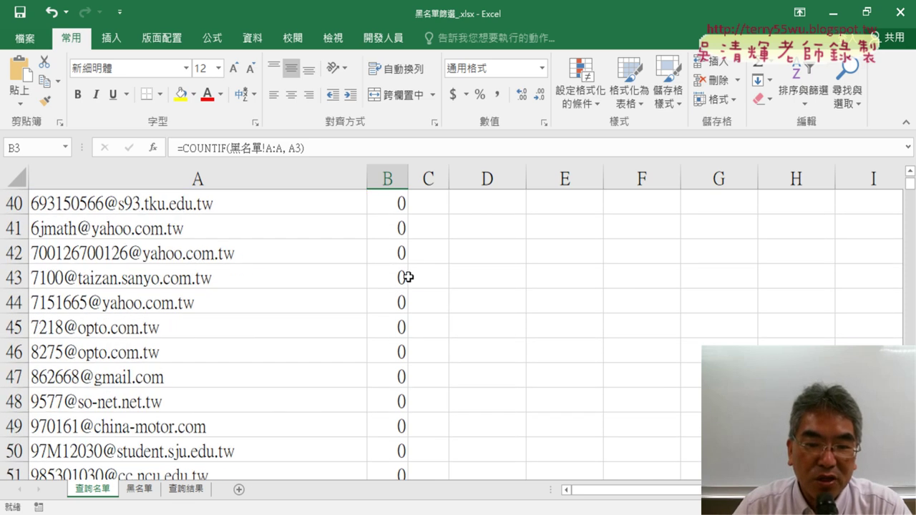
scroll(409, 277, "down", 5)
scroll(408, 277, "down", 3)
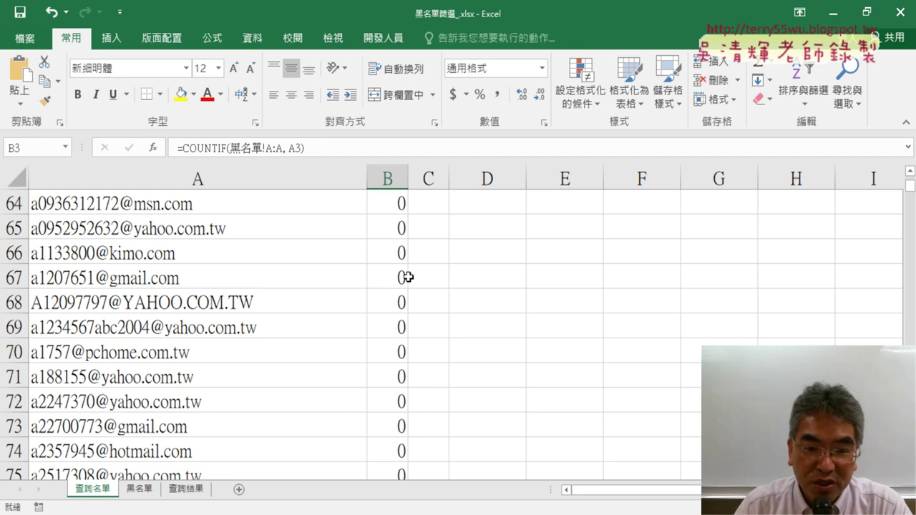
scroll(407, 277, "down", 4)
scroll(407, 277, "down", 4)
scroll(407, 277, "down", 8)
scroll(407, 277, "down", 4)
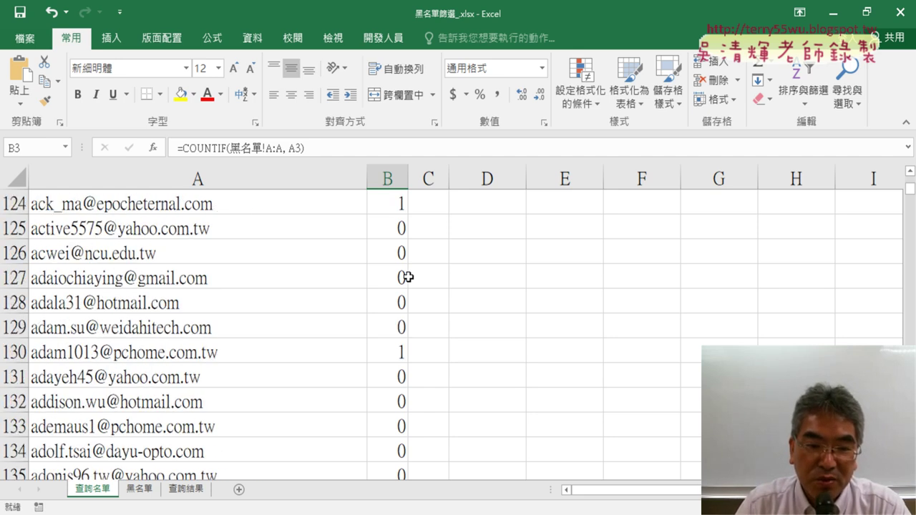
scroll(405, 277, "up", 9)
scroll(405, 277, "up", 5)
scroll(404, 277, "up", 10)
scroll(404, 277, "up", 6)
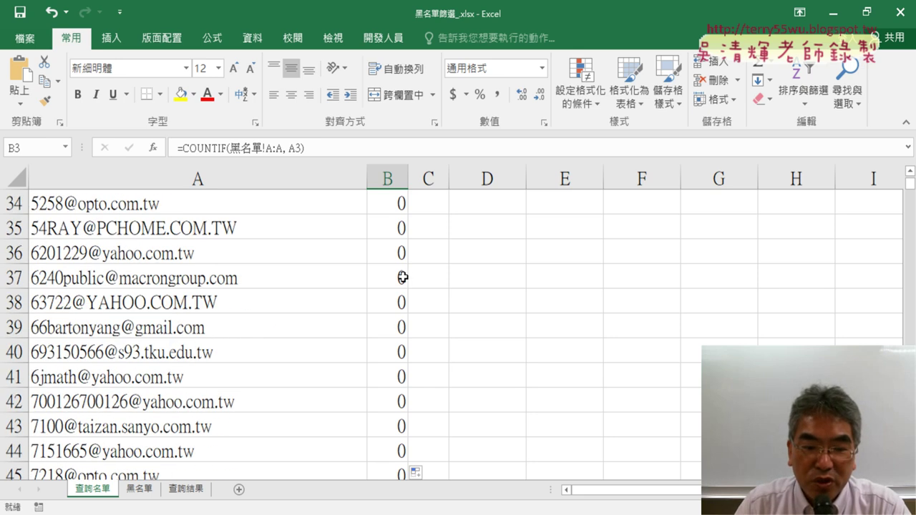
scroll(403, 277, "up", 10)
scroll(397, 278, "up", 1)
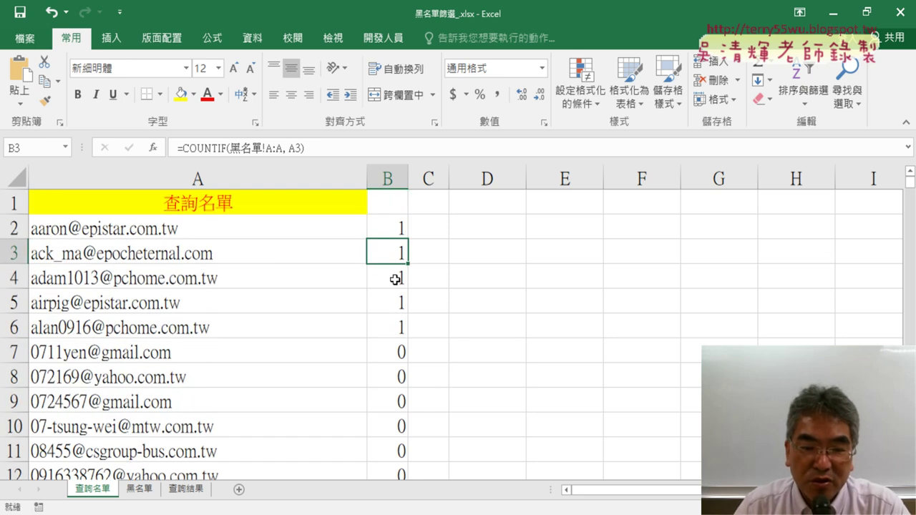
Select B1 in the list and point out the filtering command with screen annotations
left_click(396, 208)
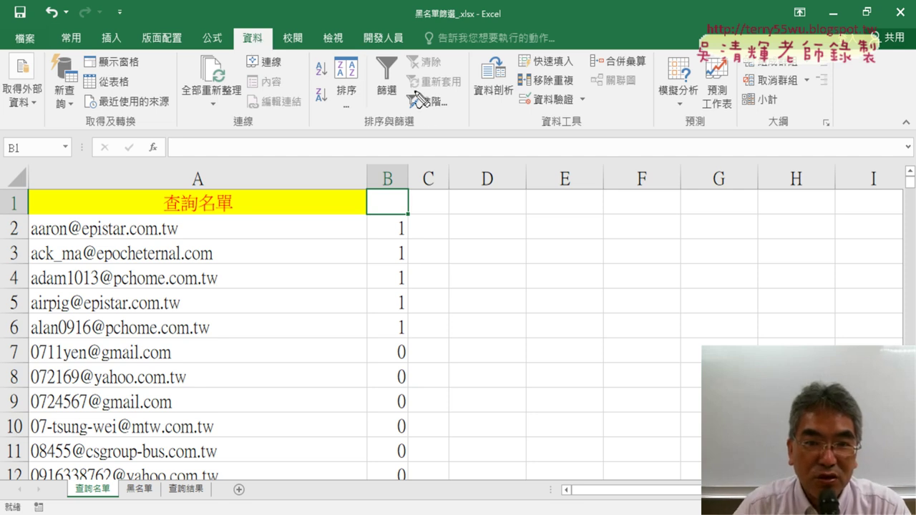
mouse_move(412, 109)
left_mouse_down()
mouse_move(369, 98)
mouse_move(415, 91)
mouse_move(396, 122)
left_mouse_up()
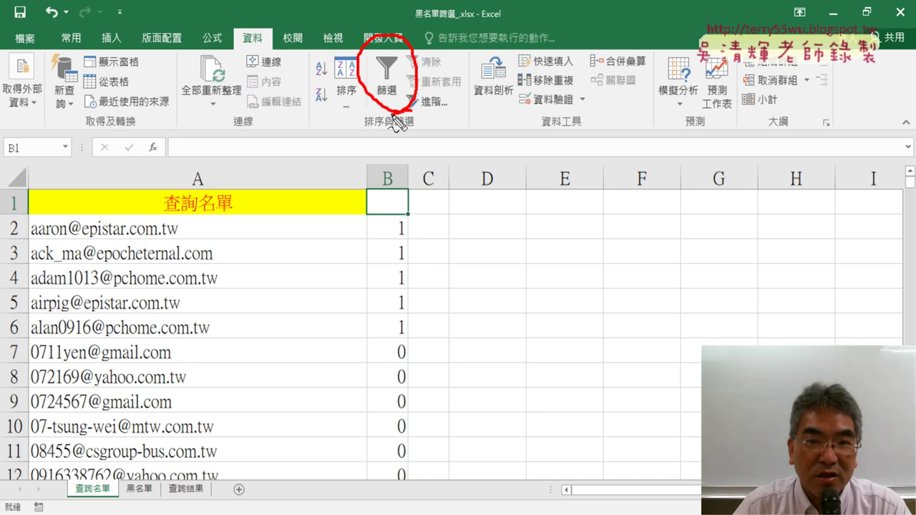
left_click_drag(508, 91, 408, 87)
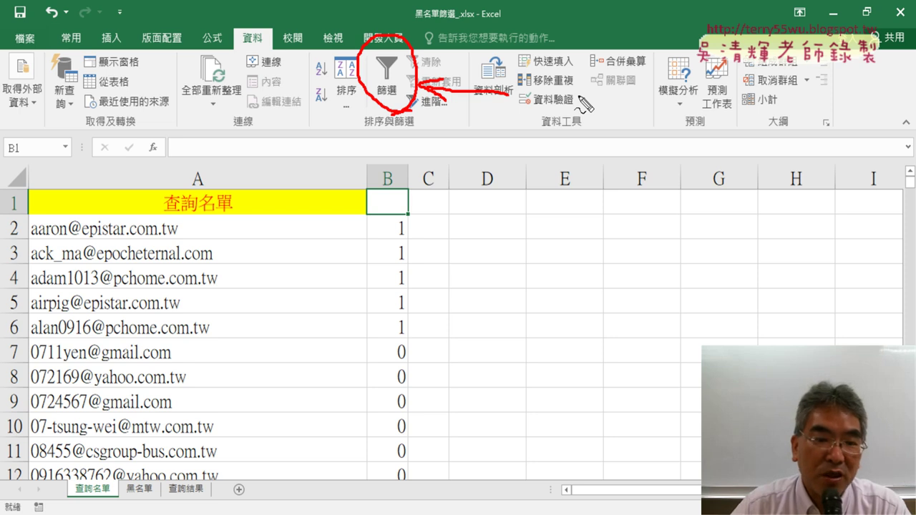
key("Escape")
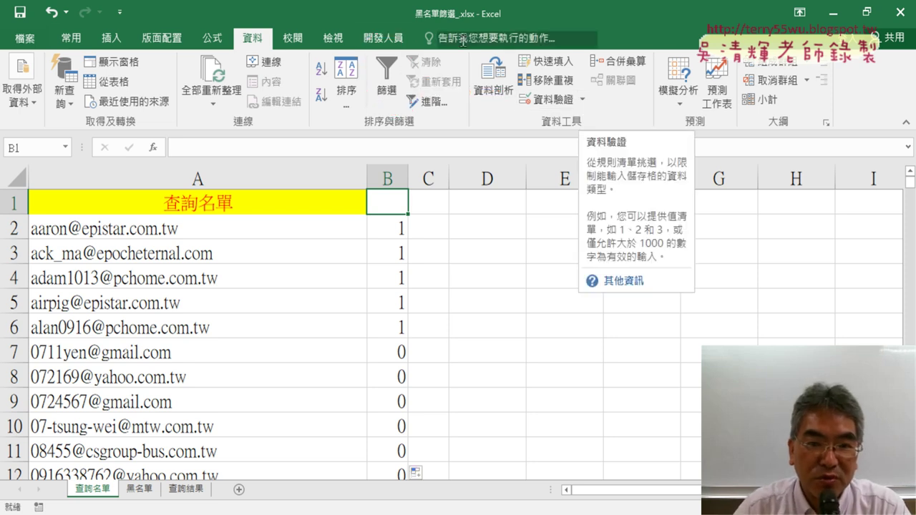
Toggle the Data Filter several times, leaving dropdown arrows on headers A1 and B1
left_click(389, 89)
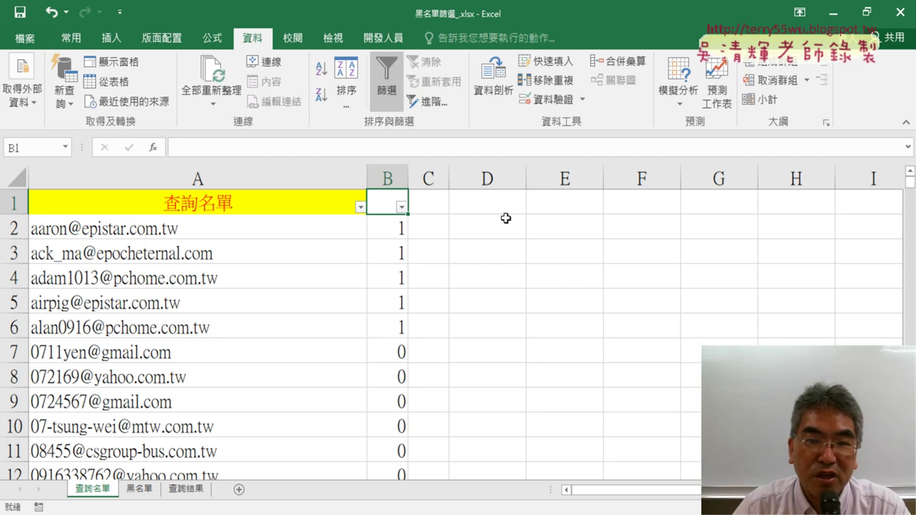
left_click(386, 81)
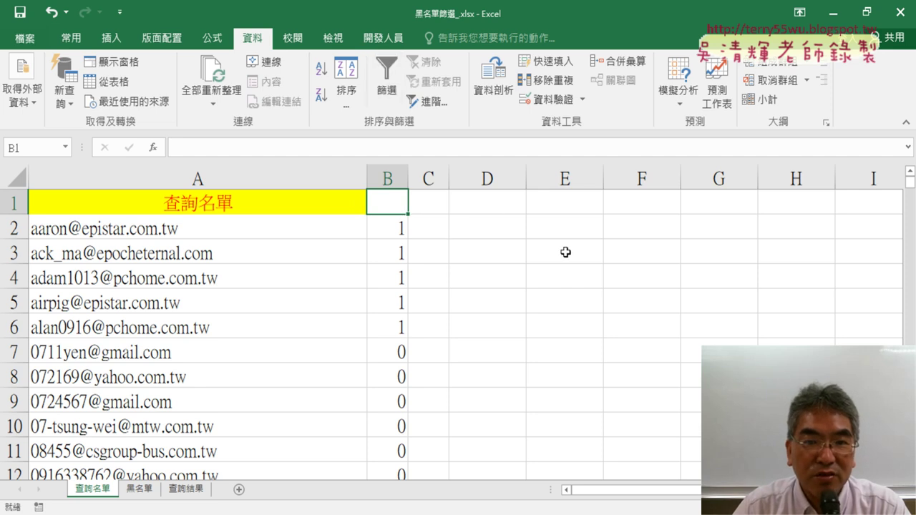
left_click(386, 85)
left_click(387, 84)
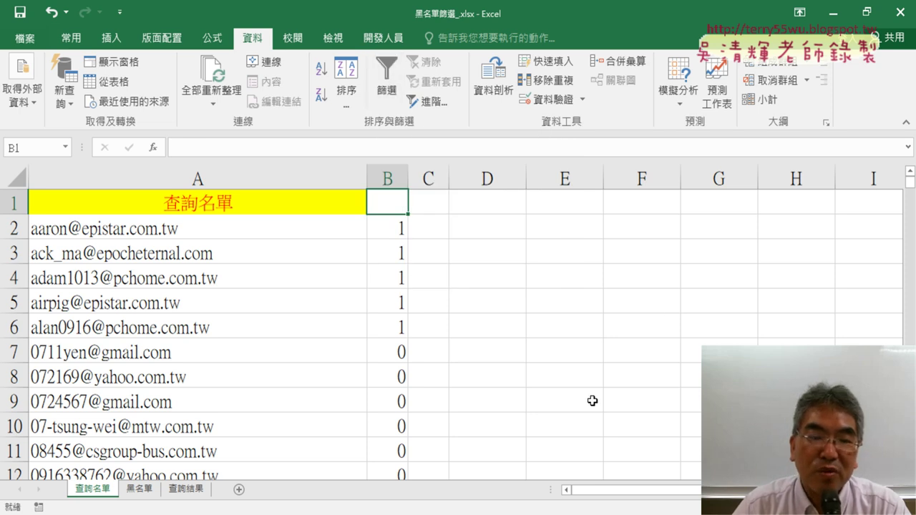
left_click(387, 84)
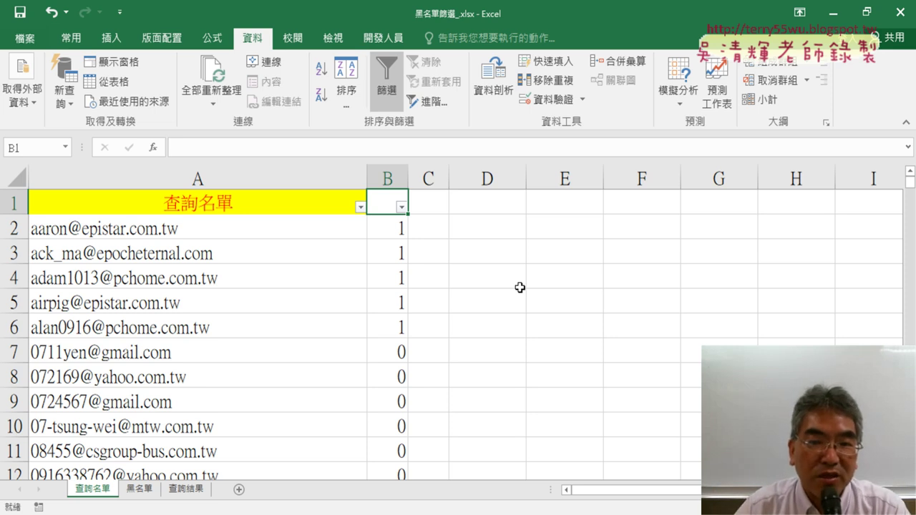
left_click(387, 82)
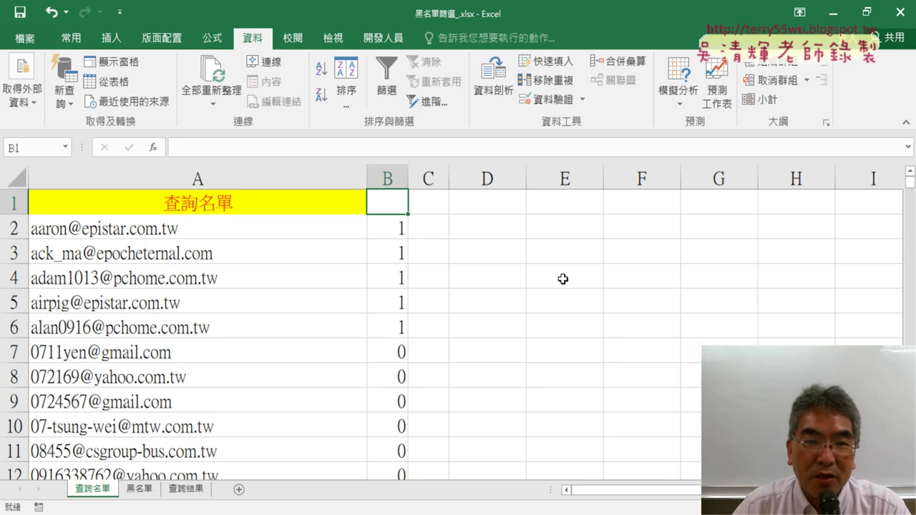
left_click(387, 82)
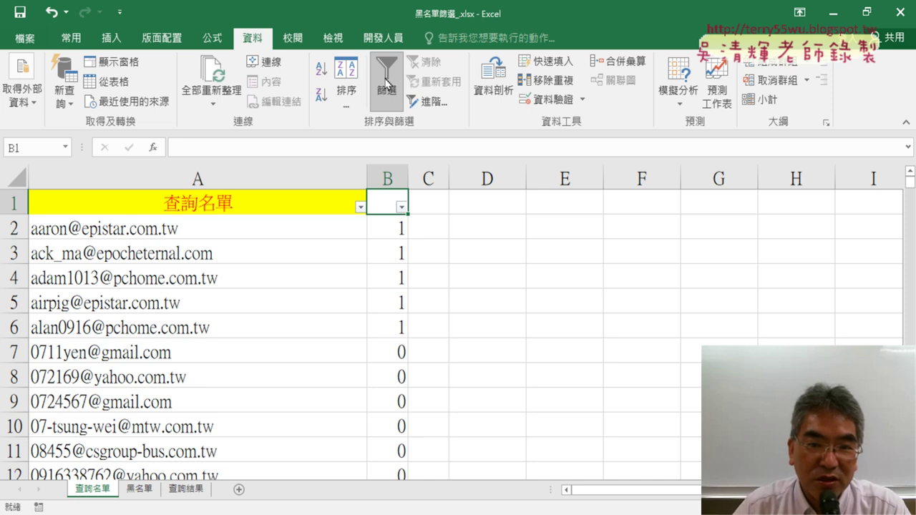
left_click(402, 209)
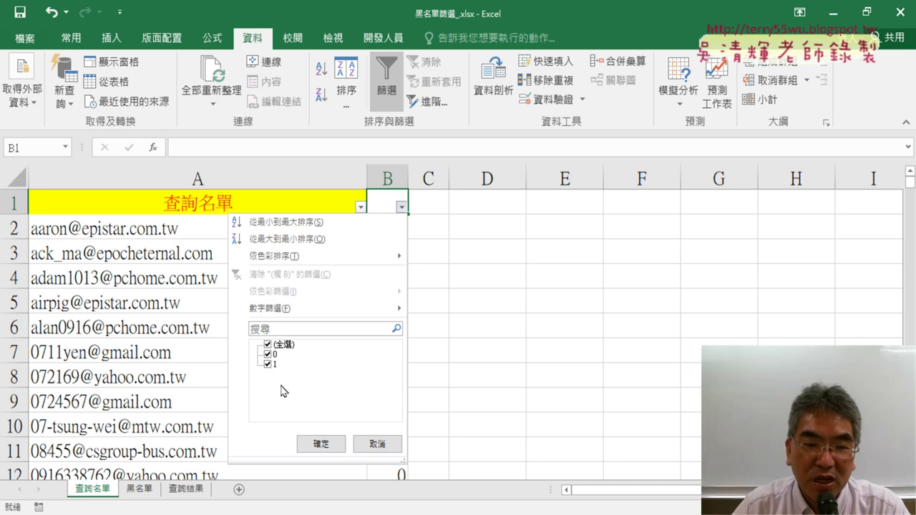
left_click(268, 345)
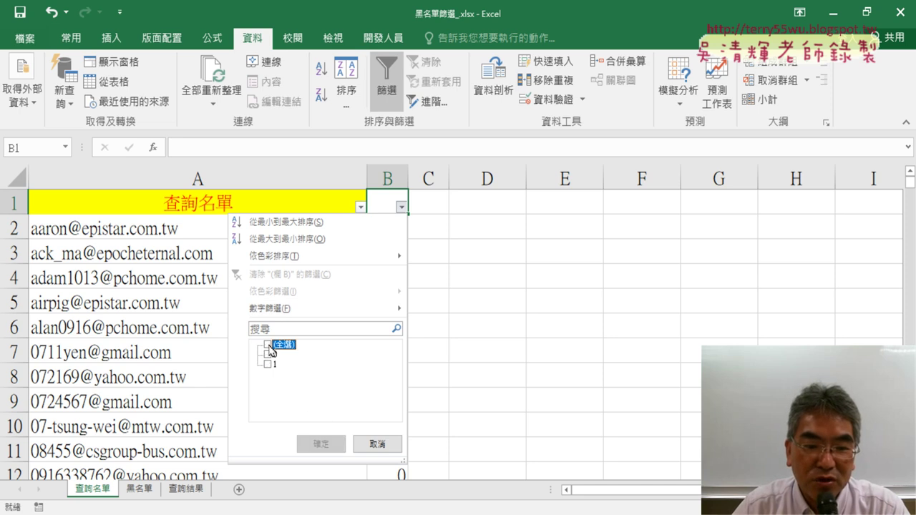
left_click(270, 365)
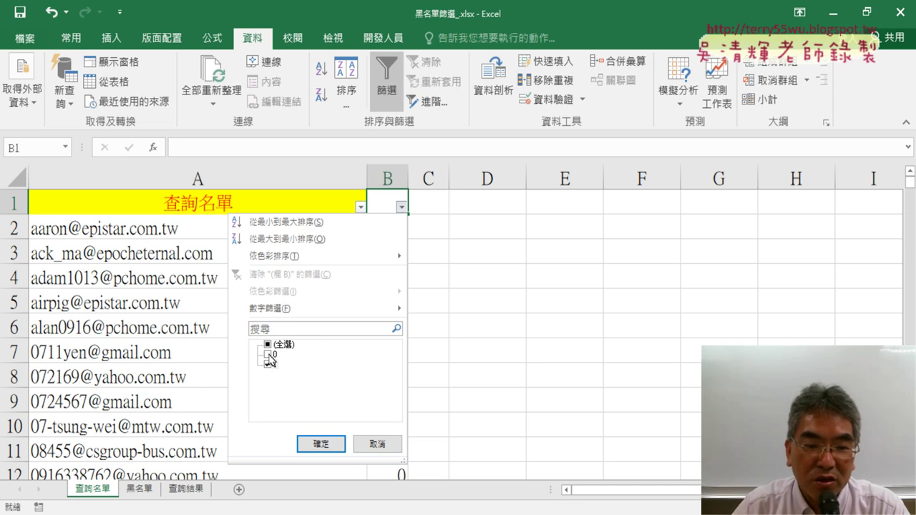
left_click(323, 445)
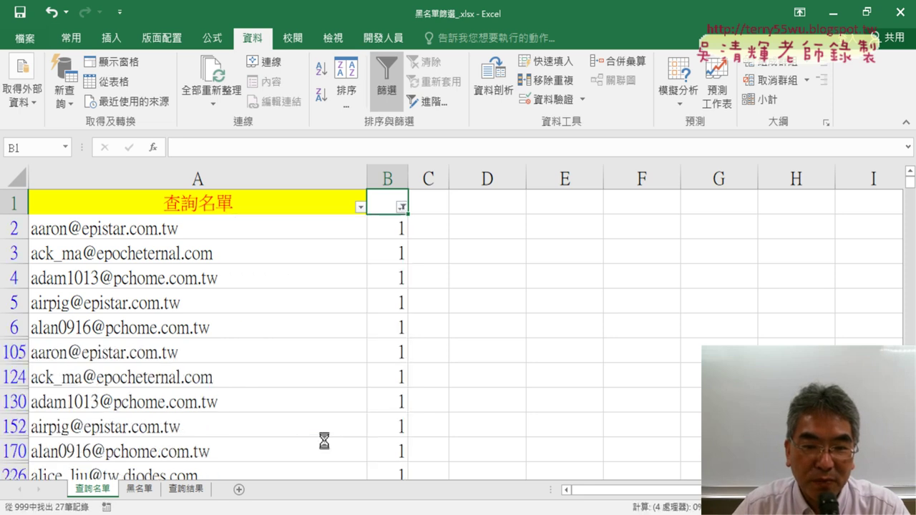
scroll(500, 341, "down", 2)
scroll(500, 341, "down", 1)
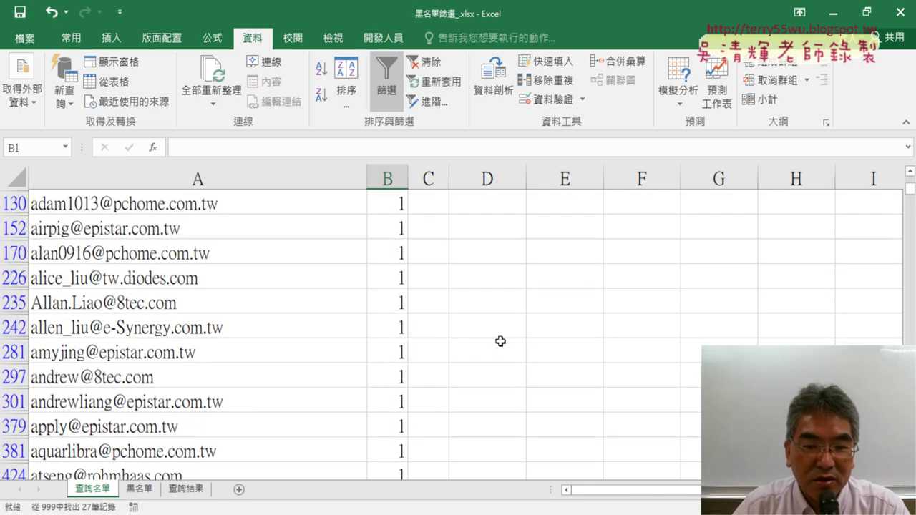
scroll(500, 341, "down", 1)
scroll(500, 342, "down", 2)
scroll(500, 341, "down", 1)
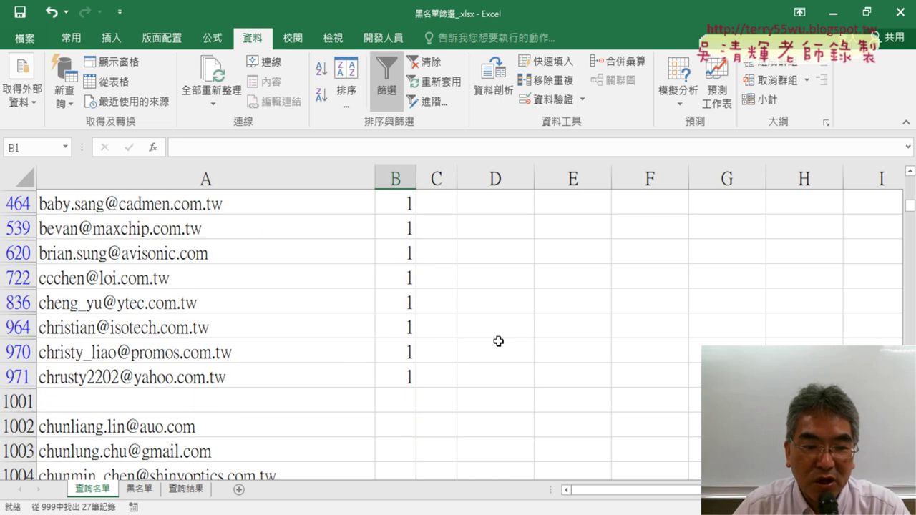
scroll(498, 342, "down", 1)
Copy the filtered flagged emails and paste them into A1 of the 查詢結果 sheet
left_click_drag(306, 358, 320, 133)
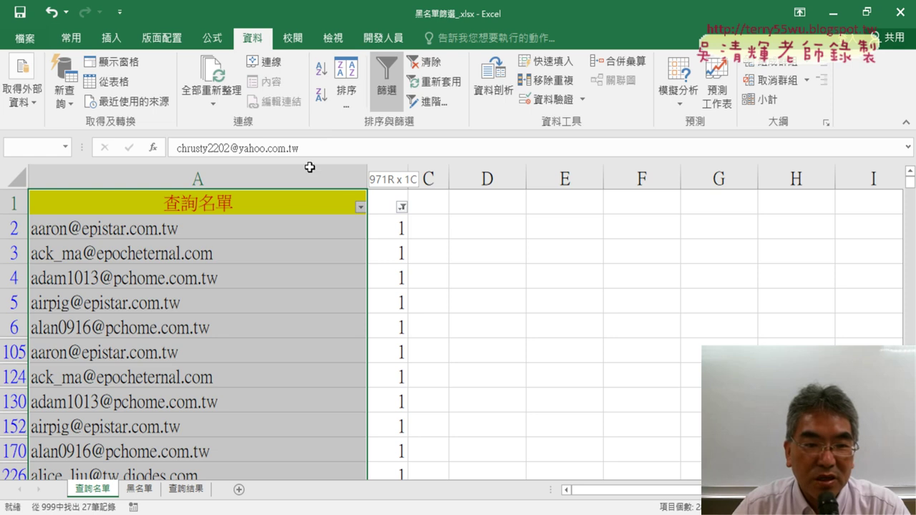
left_click_drag(309, 167, 299, 235)
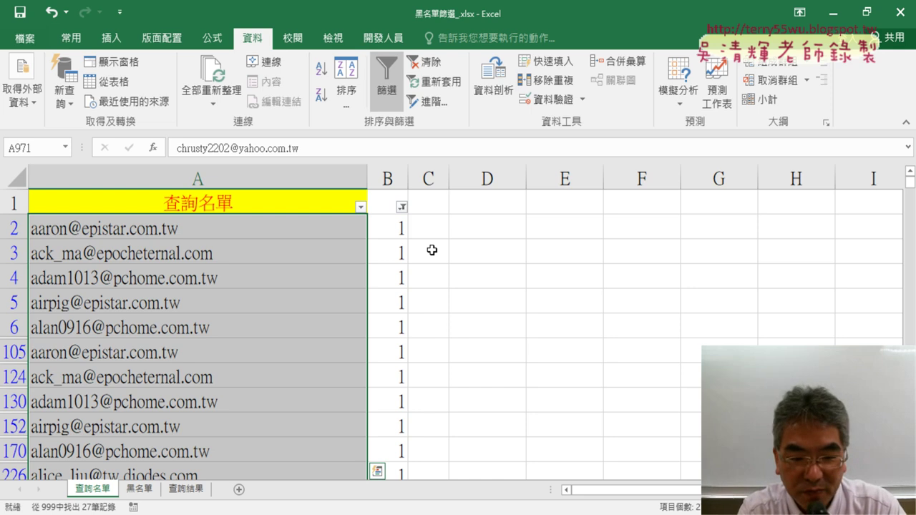
key("ctrl+c")
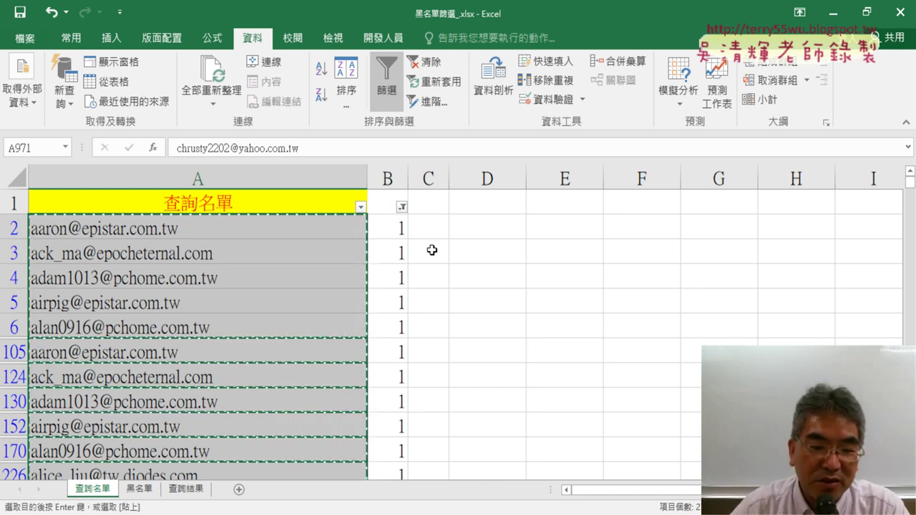
left_click(188, 489)
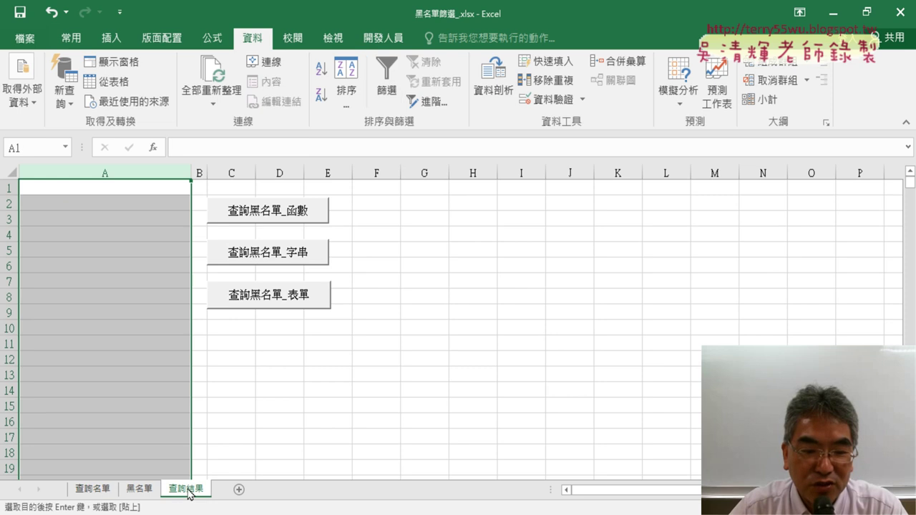
left_click(144, 186)
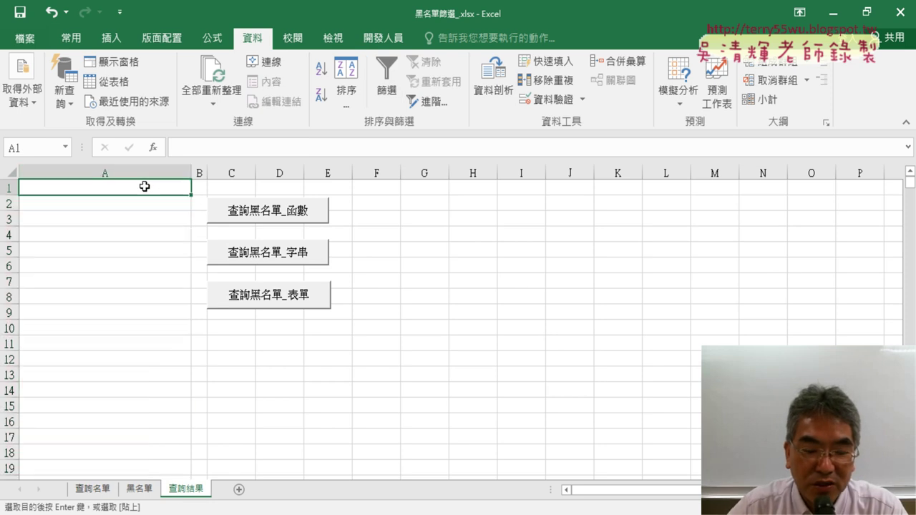
key("ctrl+v")
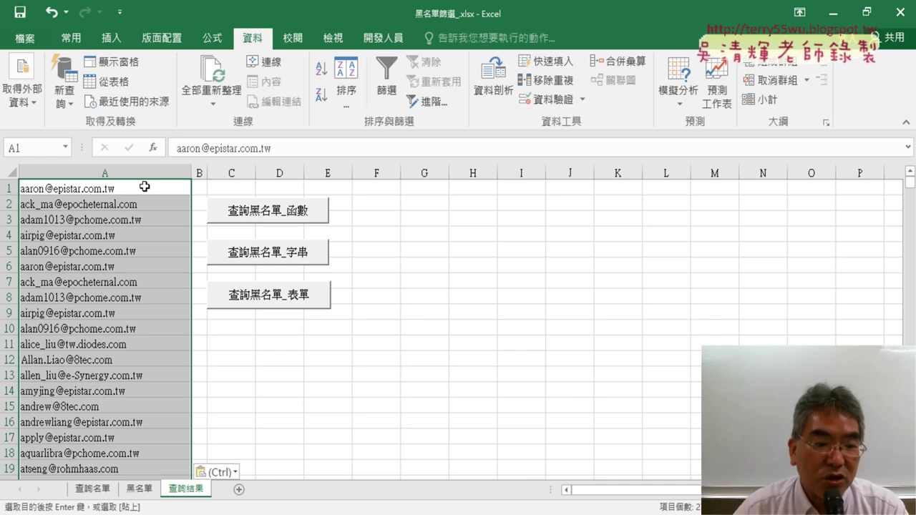
Clear the filter on 查詢名單, check B2's COUNTIF formula, and bring ChatGPT alongside
left_click(100, 489)
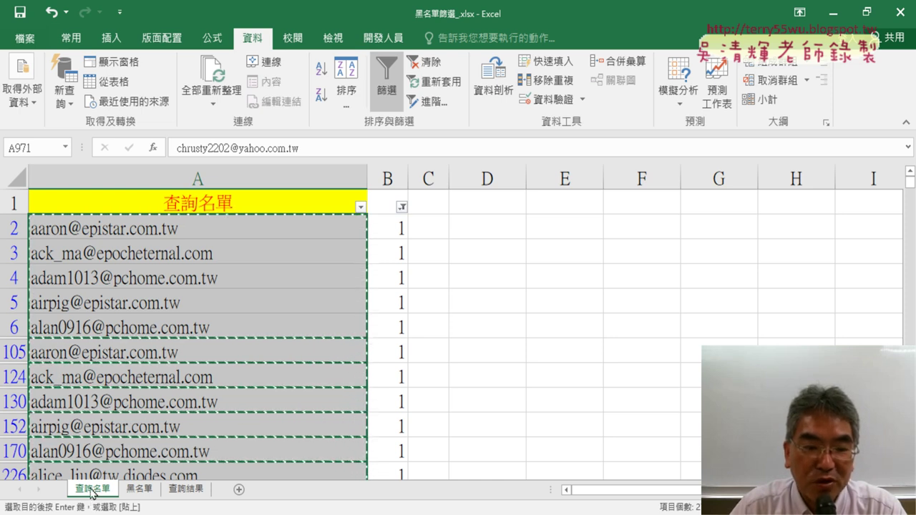
left_click(391, 92)
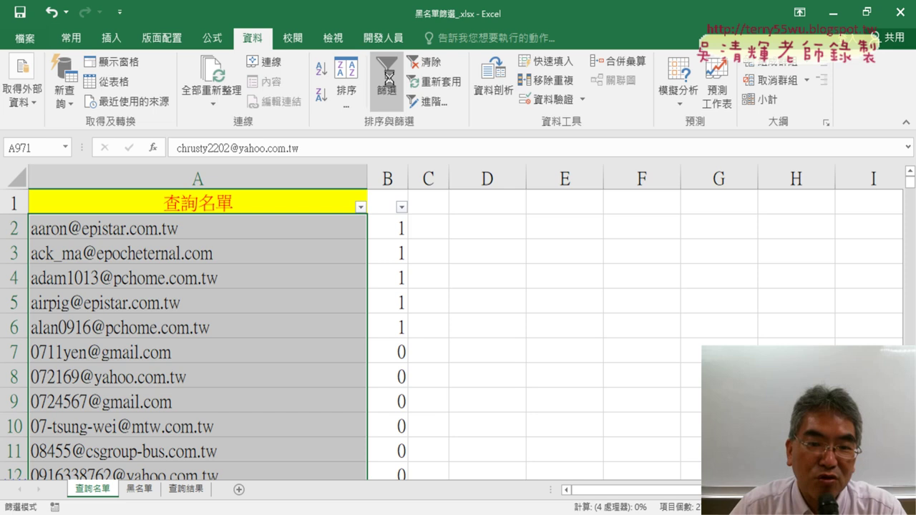
left_click(462, 259)
left_click(399, 227)
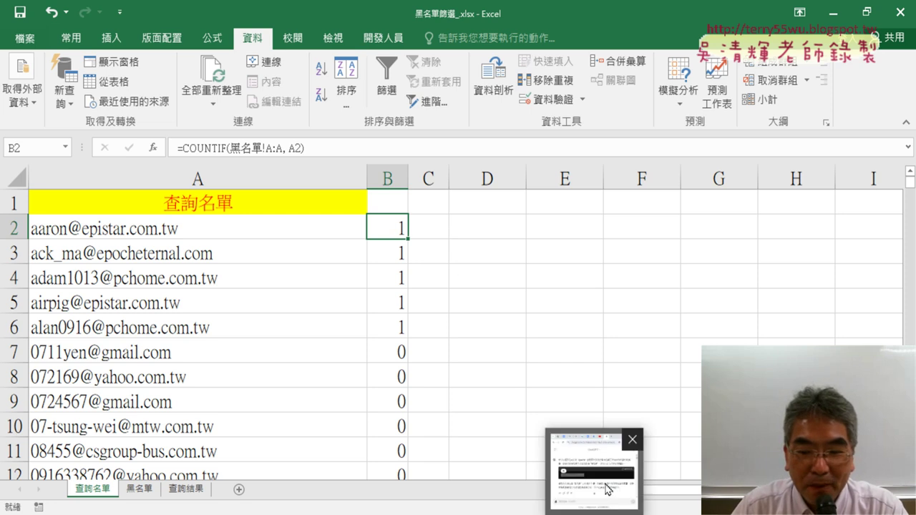
left_click(607, 488)
left_click(583, 286)
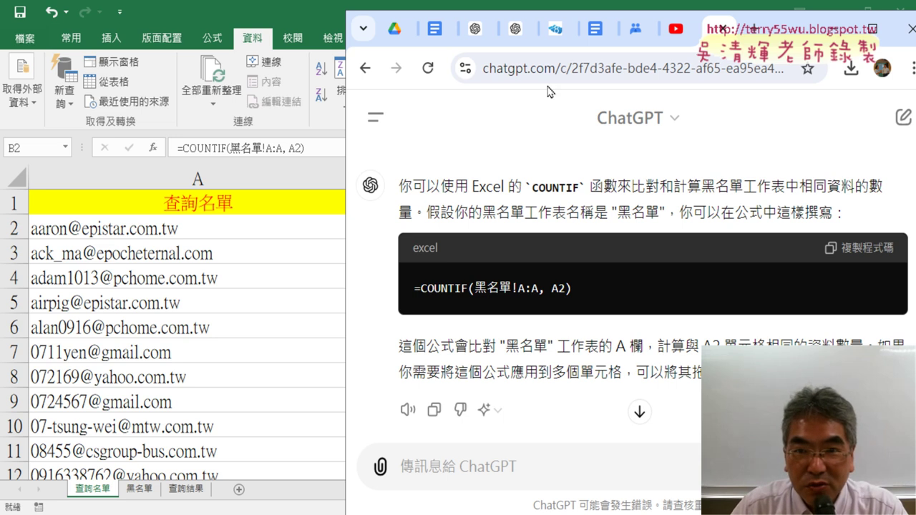
Maximize Chrome and select the COUNTIF formula text in the 黑名單篩選程式碼 Google Doc
left_click(871, 30)
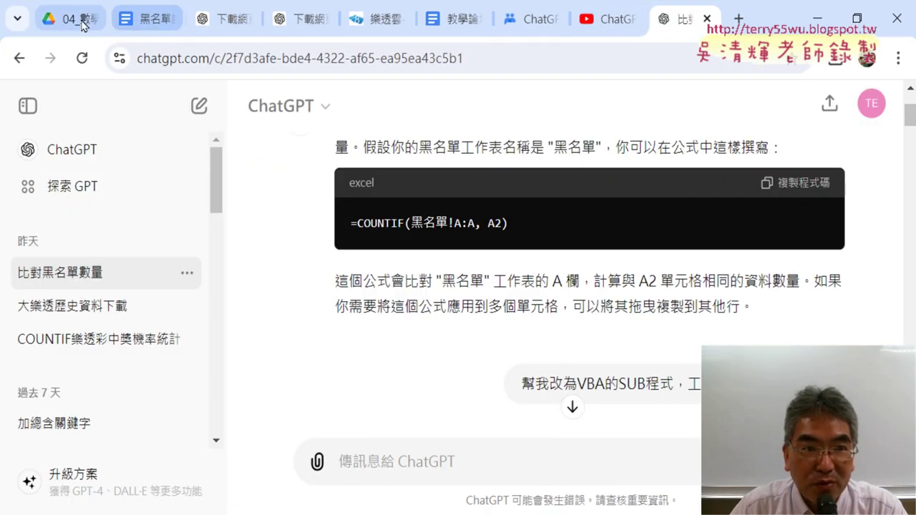
left_click(71, 20)
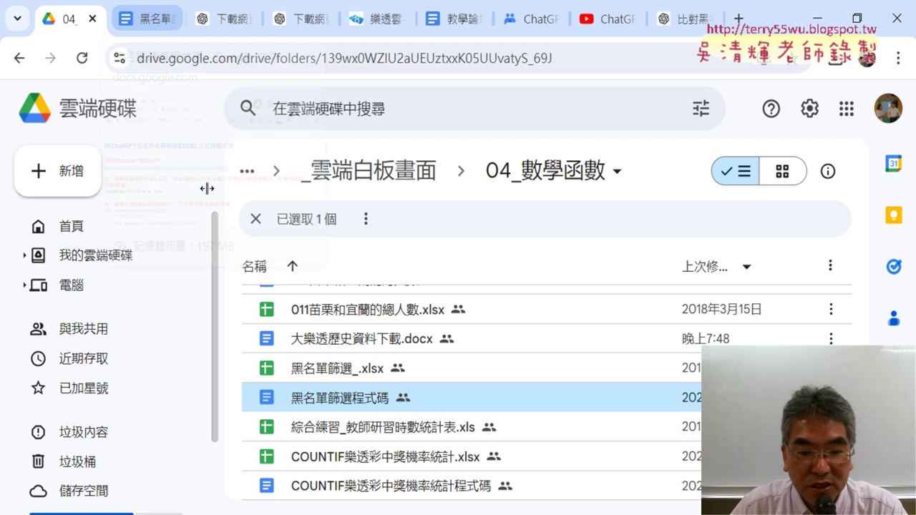
left_click(156, 23)
scroll(358, 284, "down", 3)
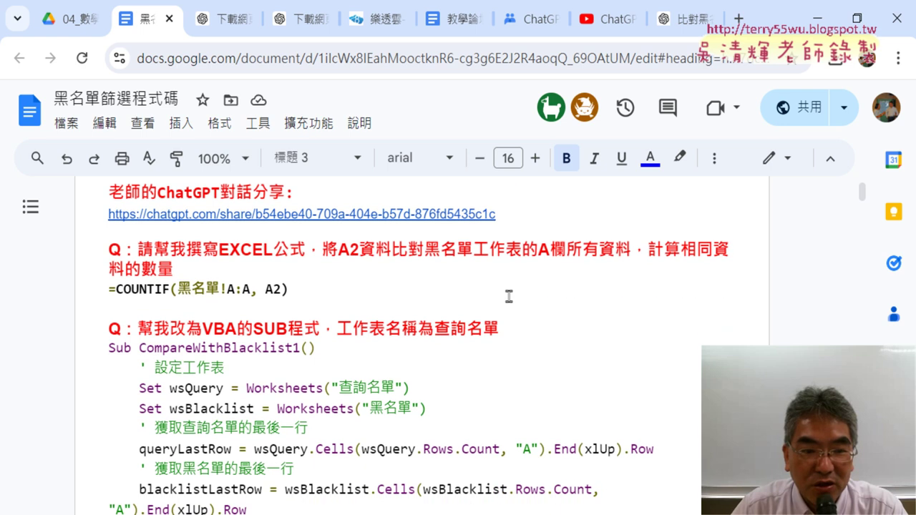
left_click_drag(289, 290, 109, 289)
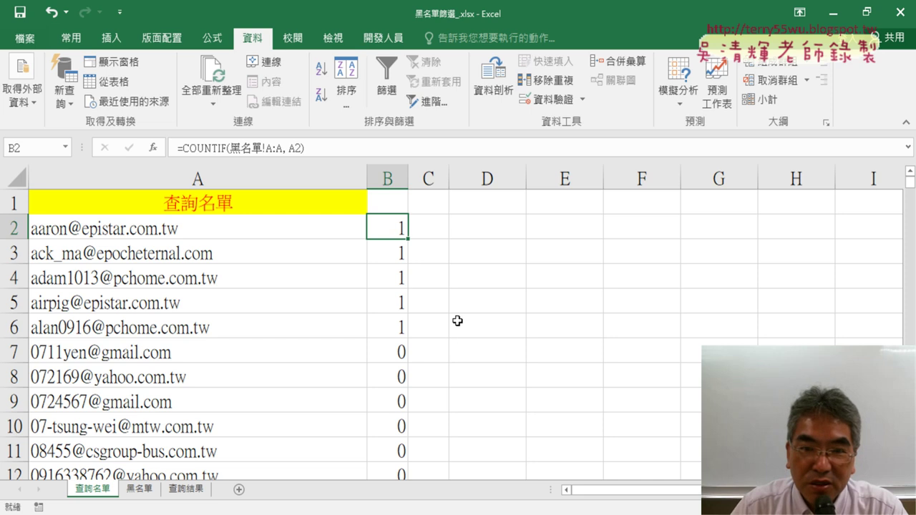
Turn on 篩選 from B1 and filter column B to show only count 1, leaving 27 of 999
left_click(395, 201)
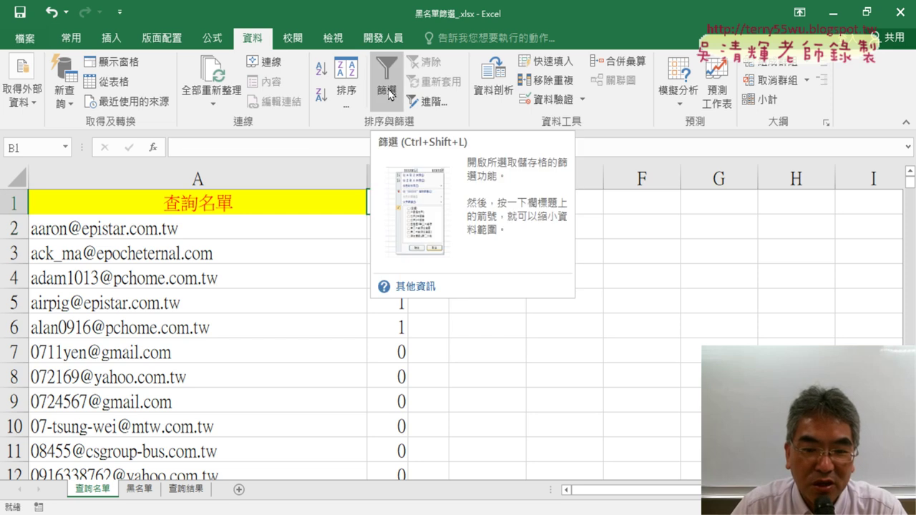
left_click(387, 92)
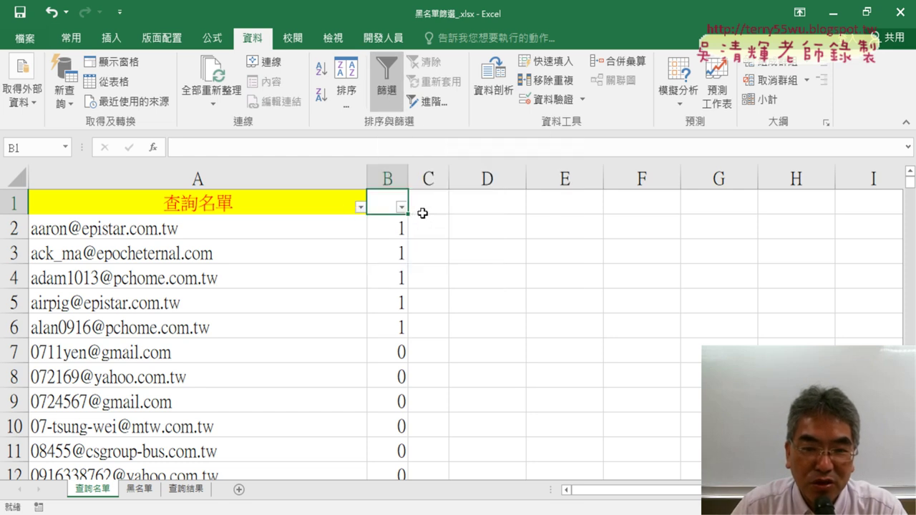
left_click(401, 207)
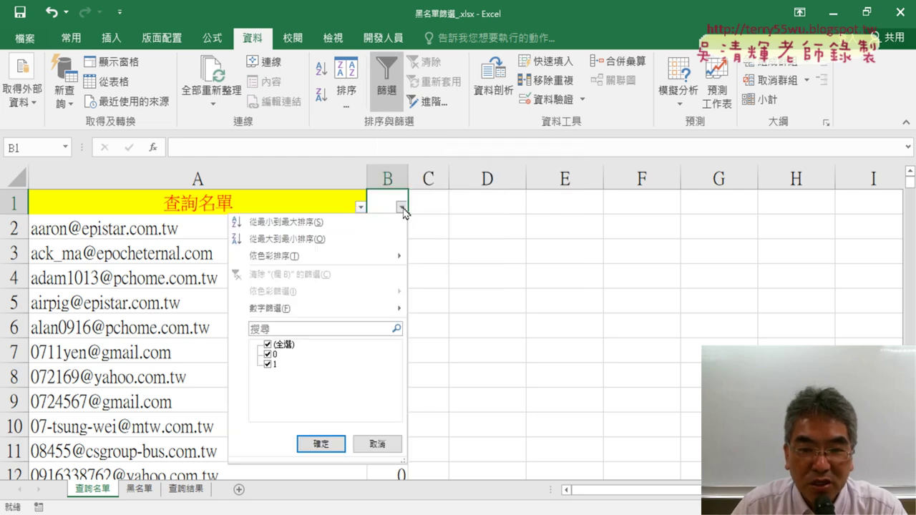
left_click(269, 346)
left_click(268, 364)
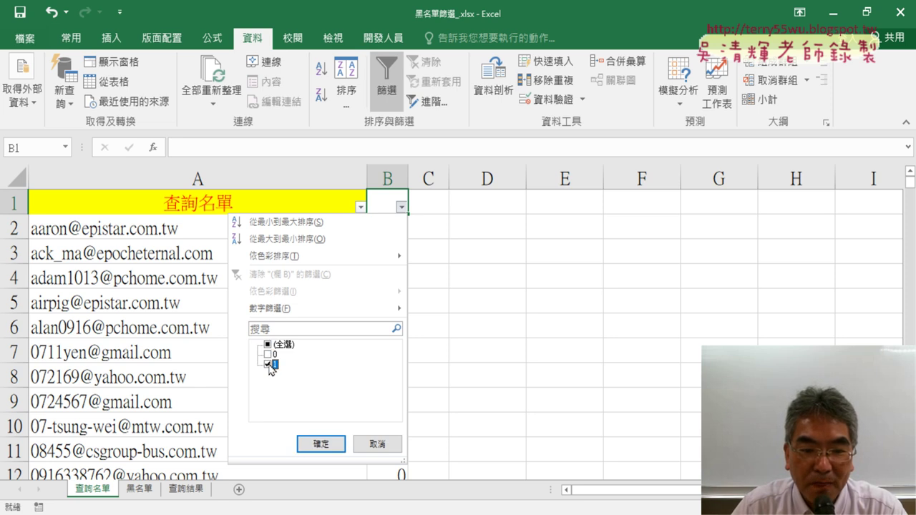
left_click(329, 446)
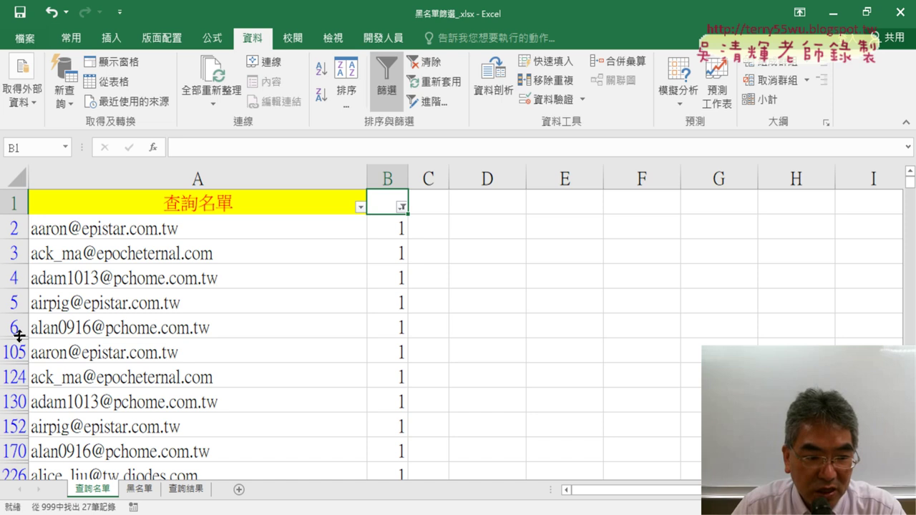
Stretch the border below row 6 to unhide row 104, an address with count 0
left_click_drag(18, 336, 21, 333)
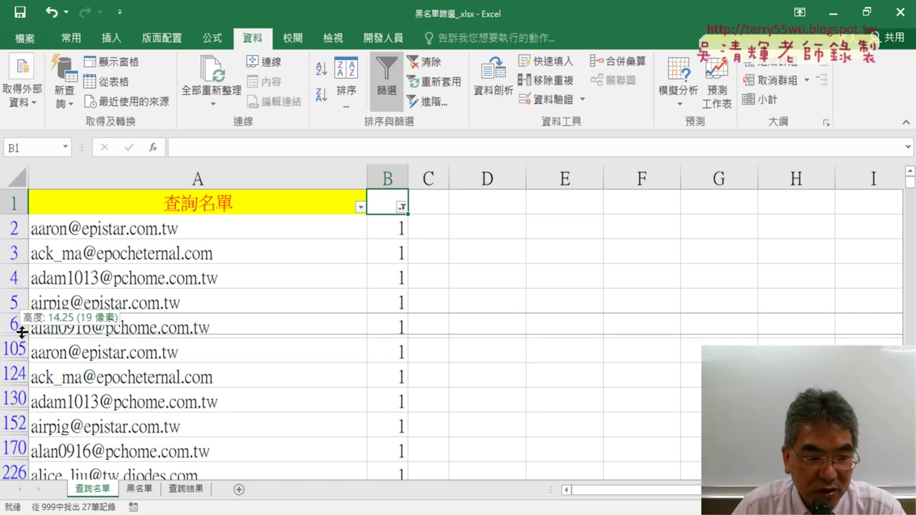
left_click_drag(17, 333, 20, 364)
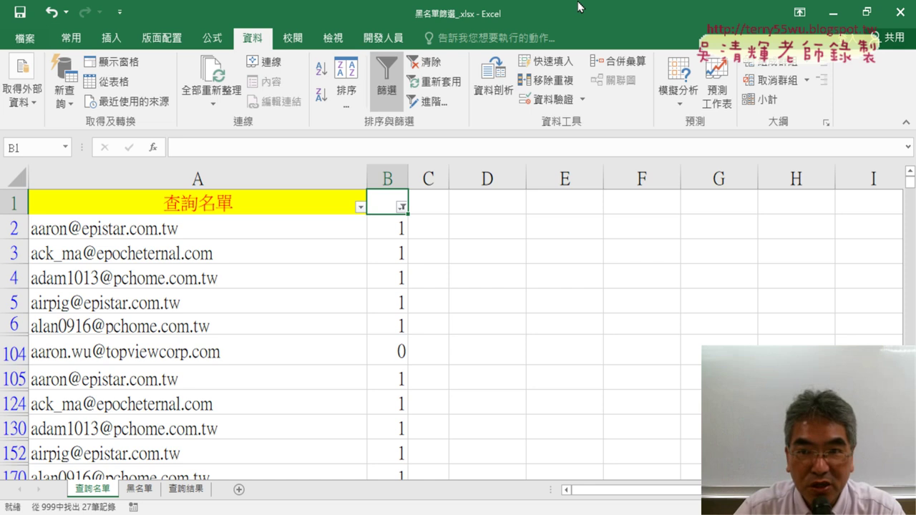
Switch to the EVO Class Management teacher console showing student screen thumbnails, 25 of 40 online
left_click(809, 35)
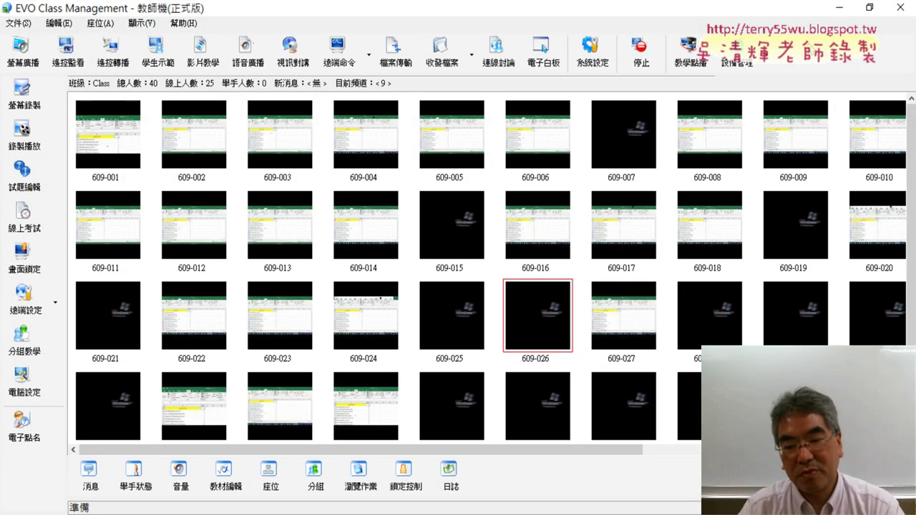